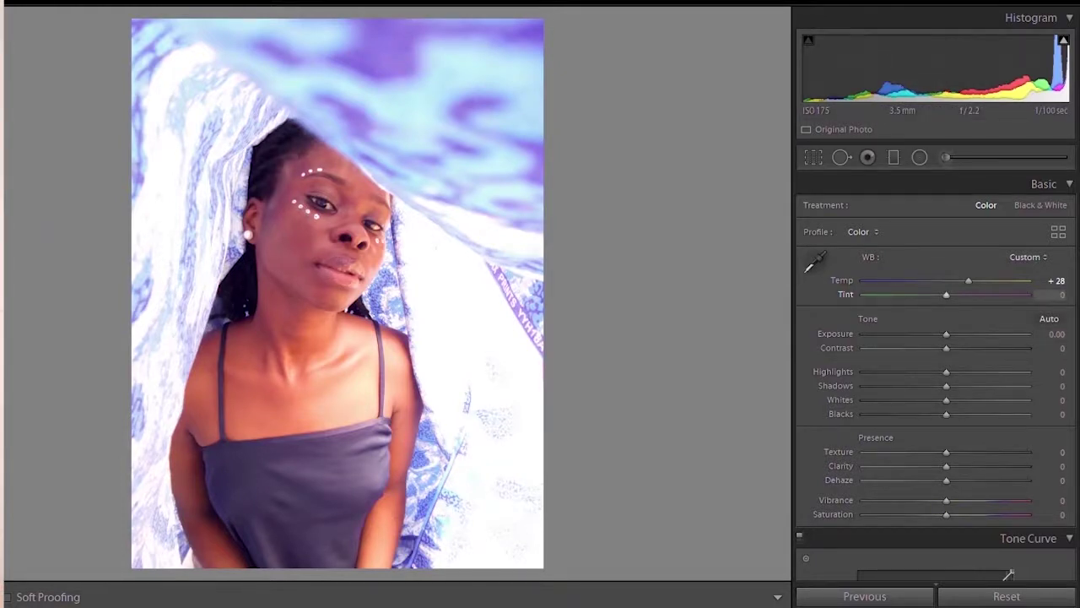
pyautogui.moveTo(1061, 295); pyautogui.dragTo(1065, 295)
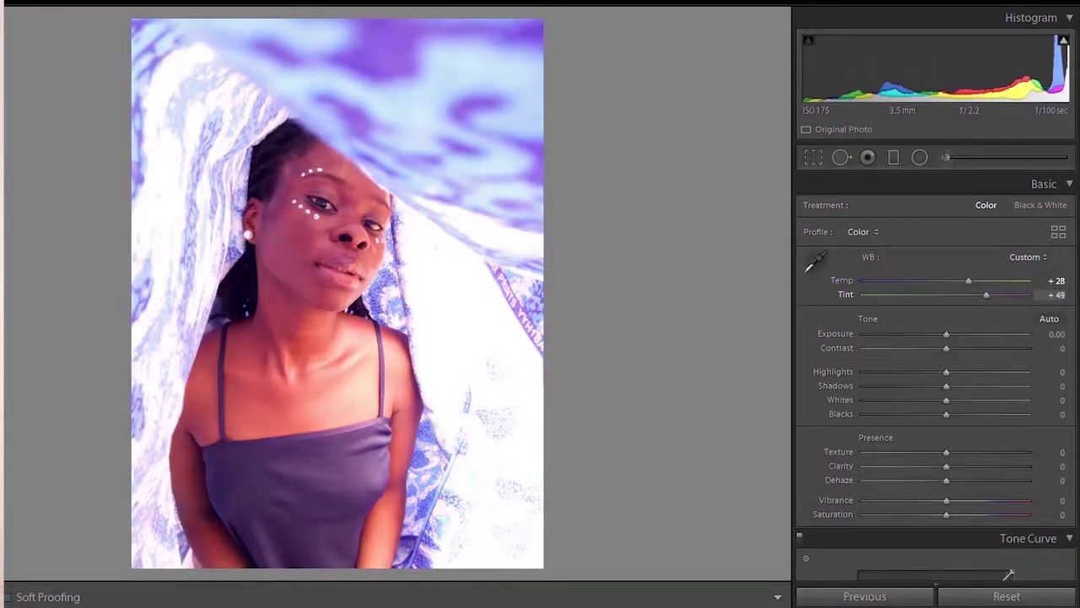
pyautogui.moveTo(1061, 294); pyautogui.dragTo(1048, 294)
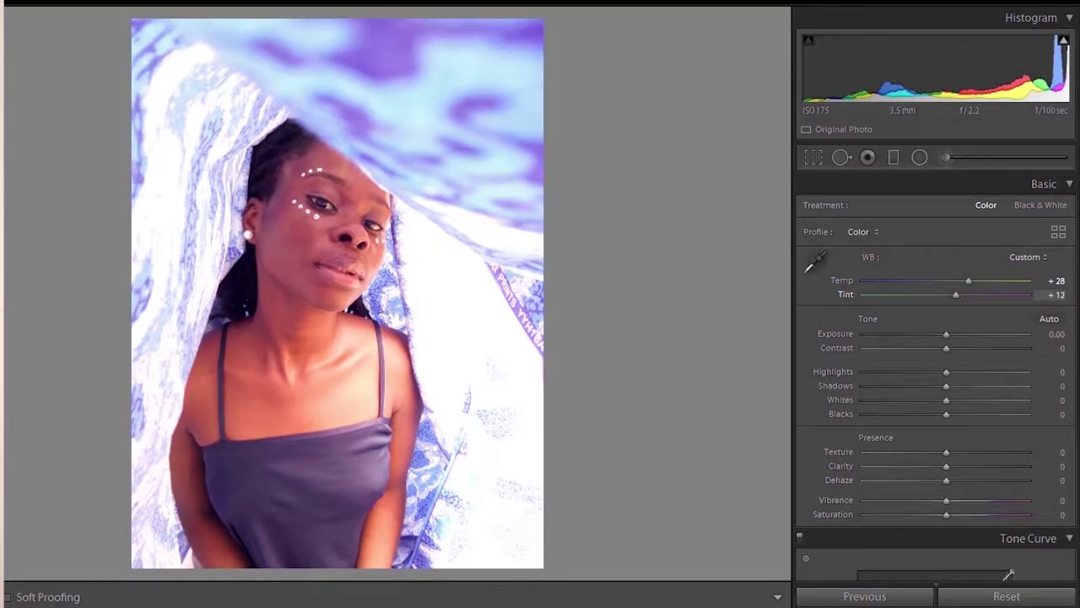
pyautogui.moveTo(1047, 294); pyautogui.dragTo(1045, 294)
pyautogui.click(1044, 294)
pyautogui.write('0')
pyautogui.press('Tab')
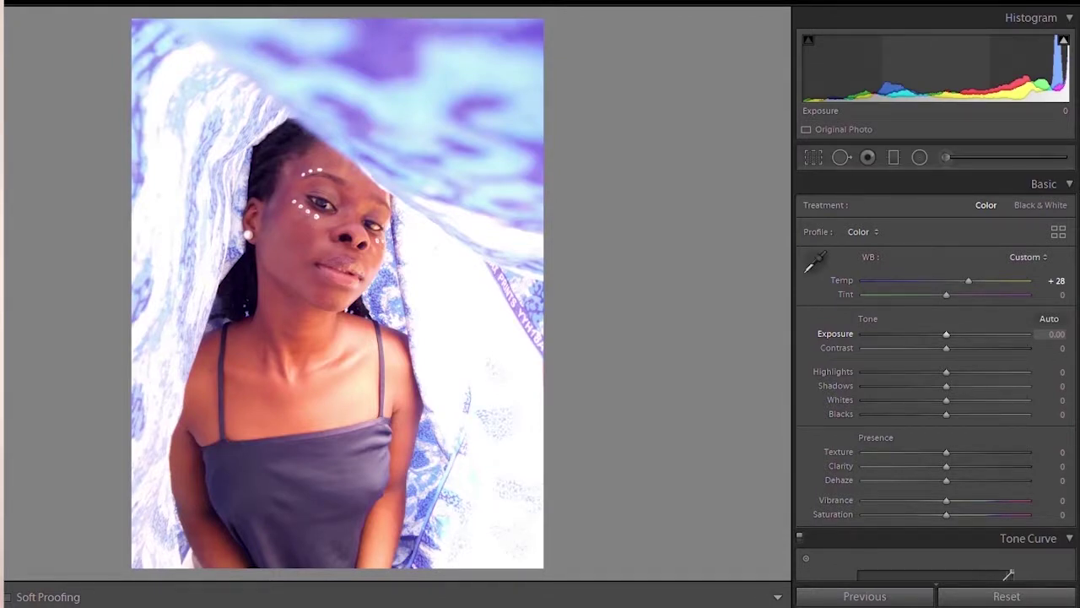
# Test Exposure at +2.15, nudge it up, then try -2.56
pyautogui.write('2.15')
pyautogui.press('Return')
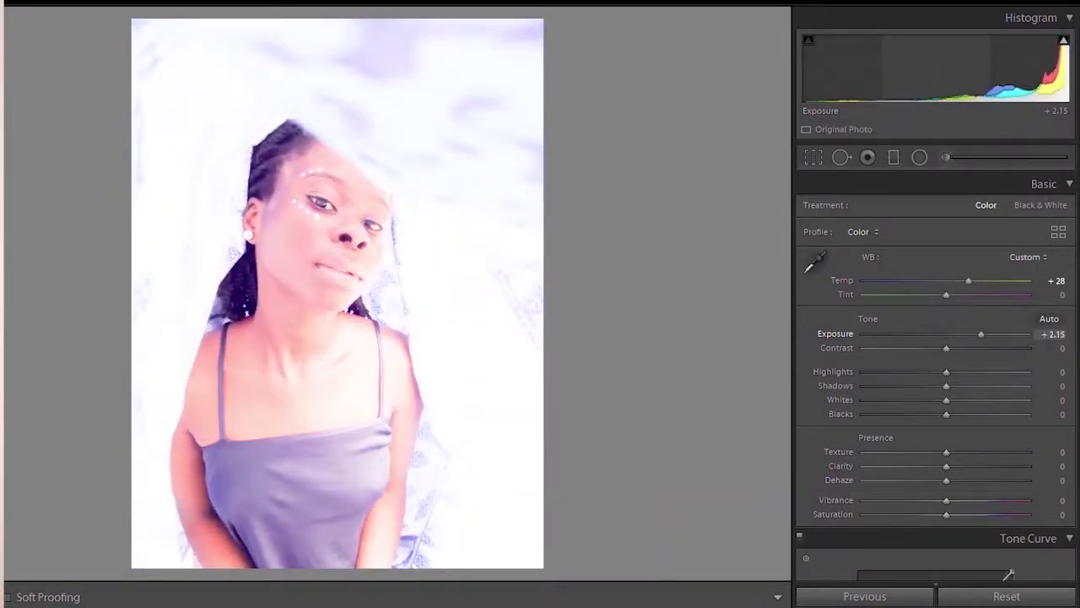
pyautogui.press('Up')
pyautogui.press('Up')
pyautogui.press('Up')
pyautogui.press('Up')
pyautogui.write('-2.56')
pyautogui.press('Return')
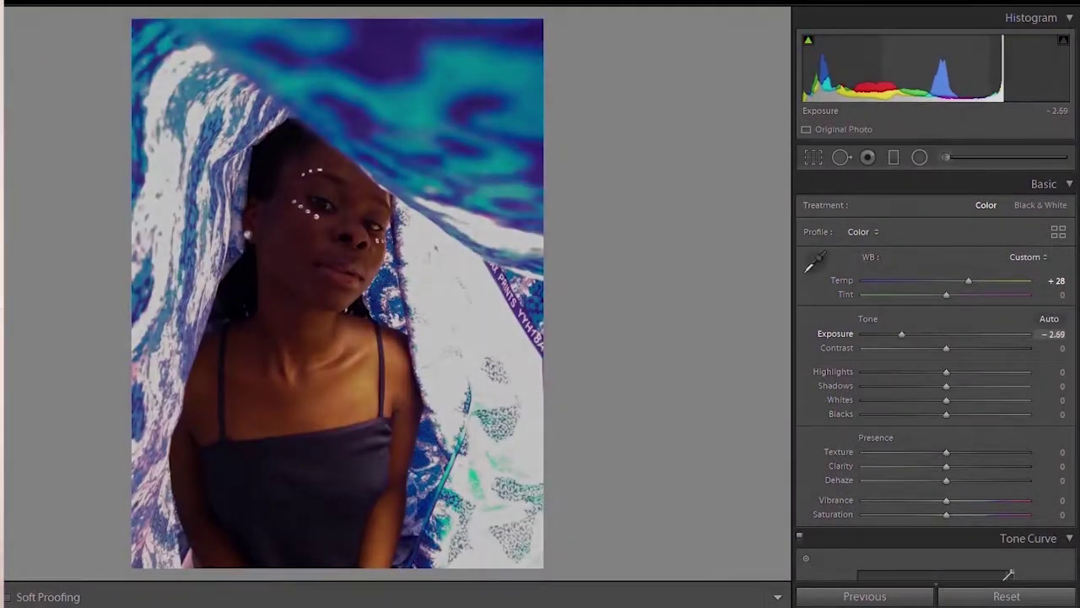
# Fine-tune Exposure through -0.02, -0.25 and -0.29, settling at -0.61
pyautogui.write('-0.02')
pyautogui.press('Return')
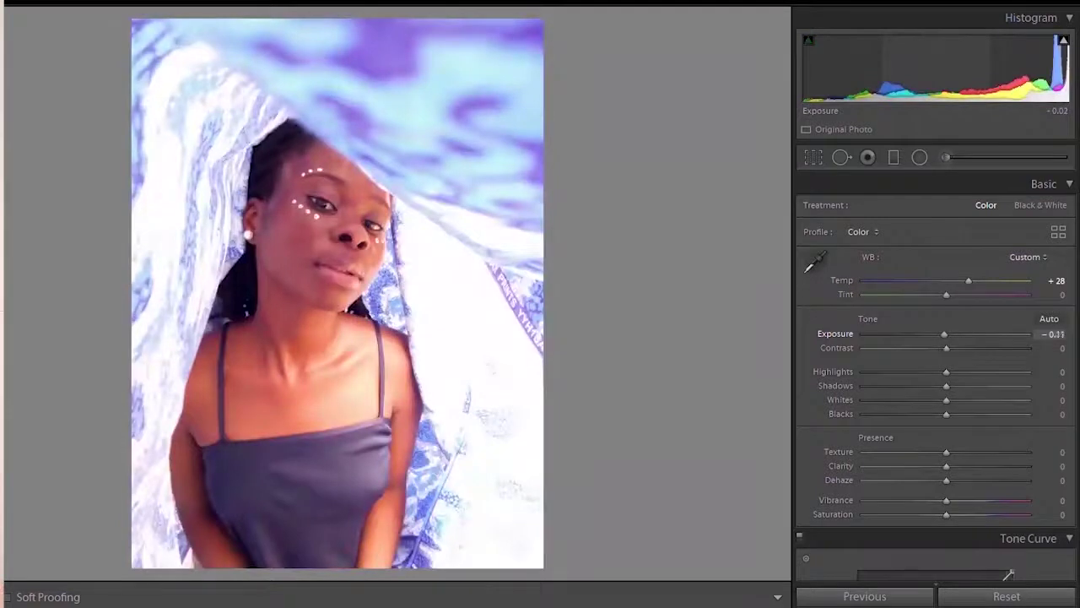
pyautogui.write('-0.25')
pyautogui.press('Return')
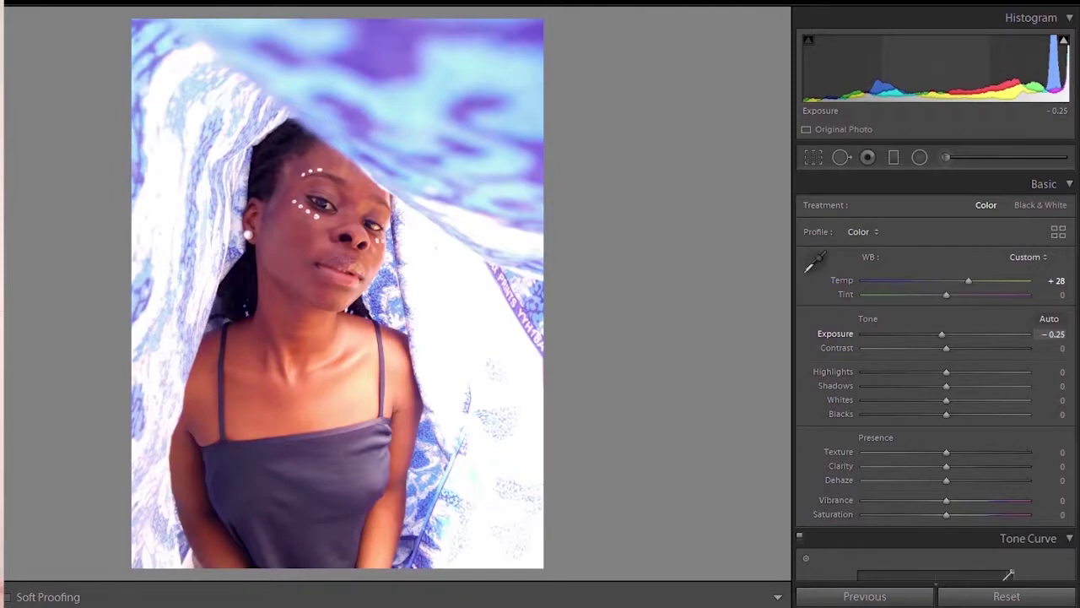
pyautogui.write('-0.29')
pyautogui.press('Return')
pyautogui.write('-0.61')
pyautogui.press('Return')
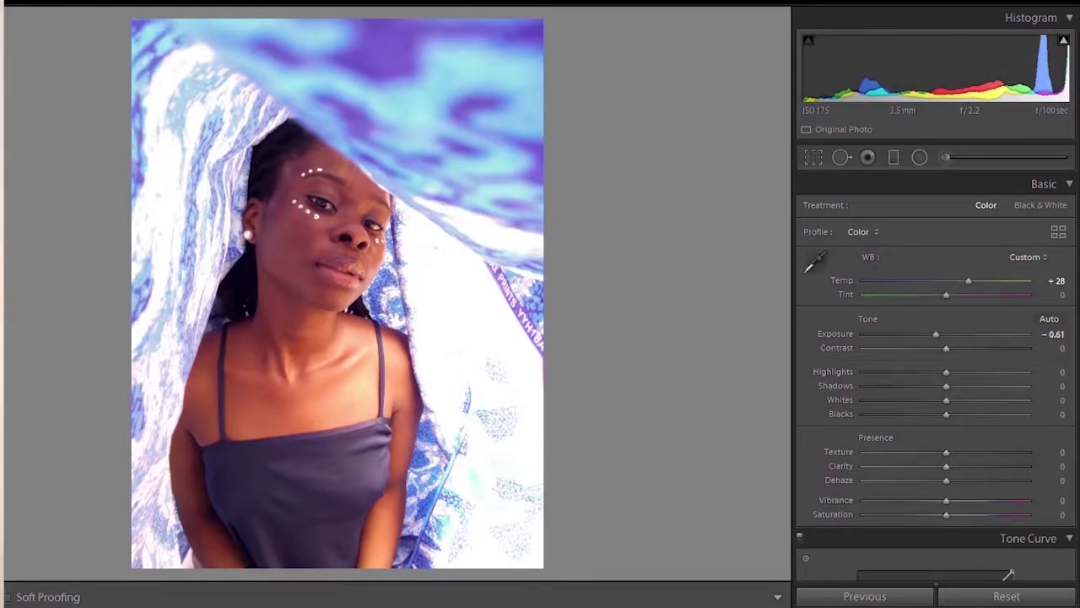
# Lower Contrast to -5 and pull Highlights fully down to -100
pyautogui.moveTo(945, 348); pyautogui.dragTo(954, 348)
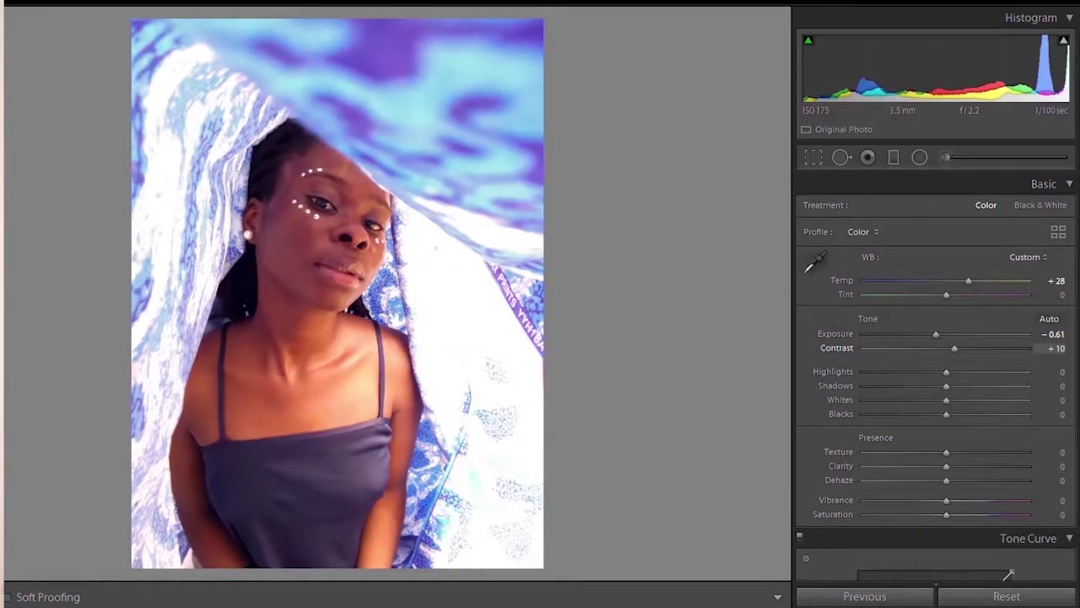
pyautogui.moveTo(955, 348)
pyautogui.mouseDown()
pyautogui.moveTo(913, 348)
pyautogui.moveTo(942, 348)
pyautogui.mouseUp()
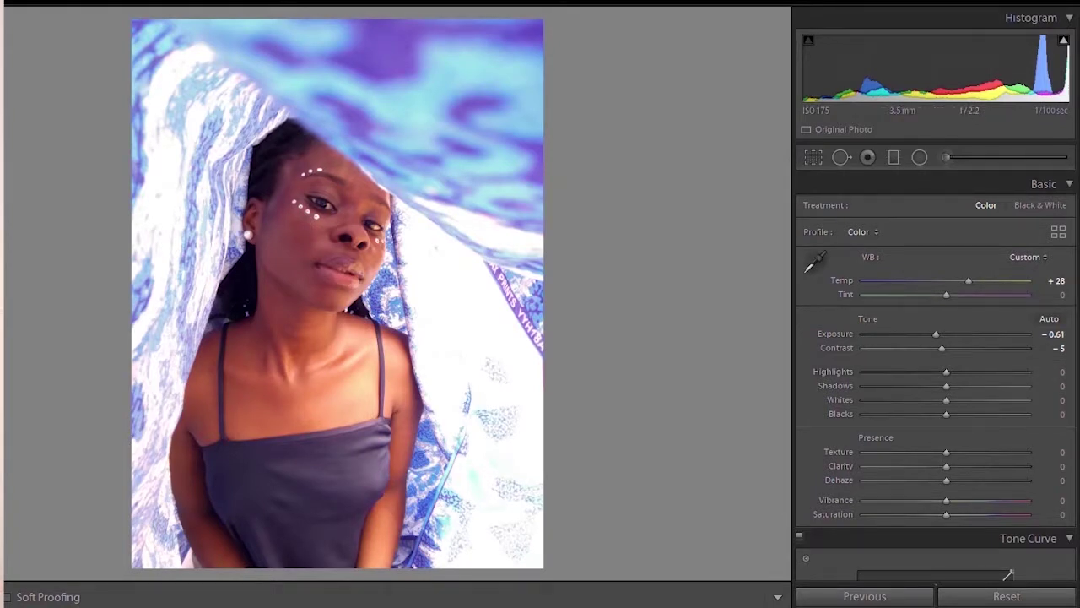
pyautogui.moveTo(946, 371); pyautogui.dragTo(863, 371)
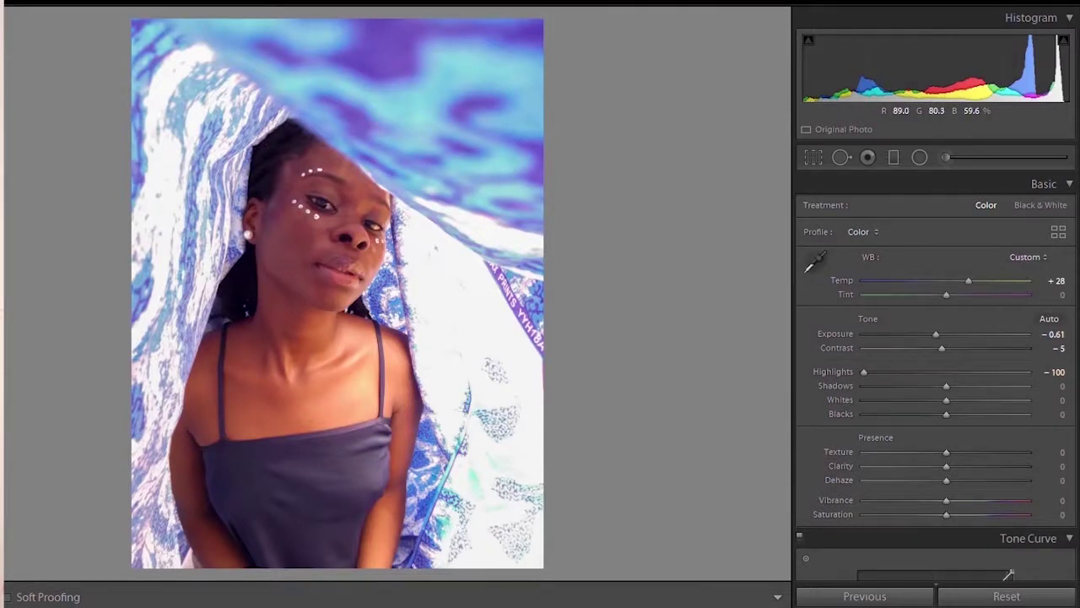
# Compare Highlights at +100, return them to -100, and drop Shadows to -50
pyautogui.moveTo(863, 371); pyautogui.dragTo(1028, 371)
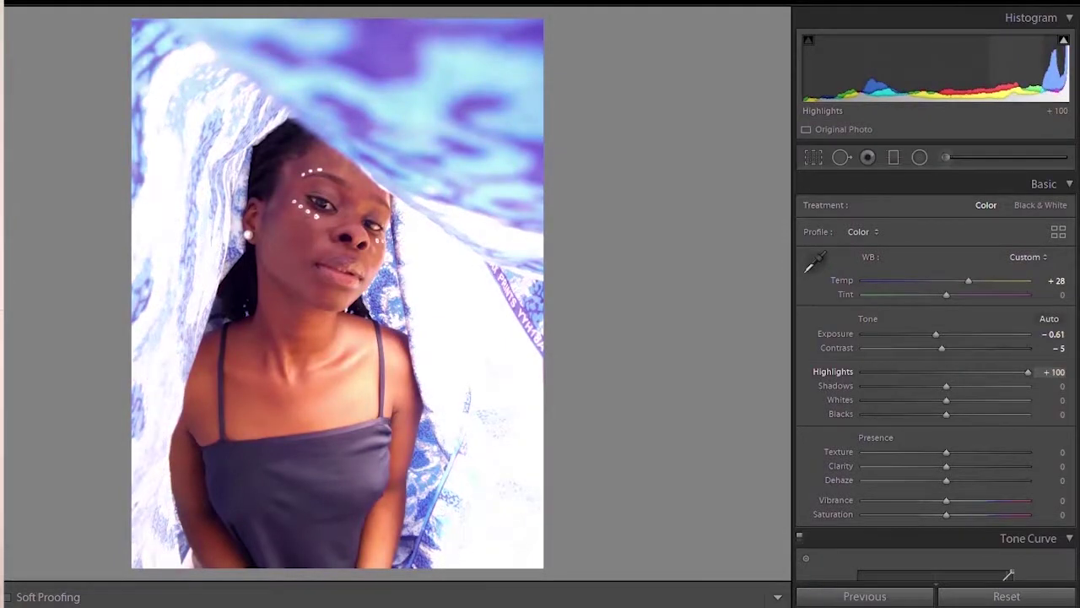
pyautogui.moveTo(1028, 372); pyautogui.dragTo(864, 372)
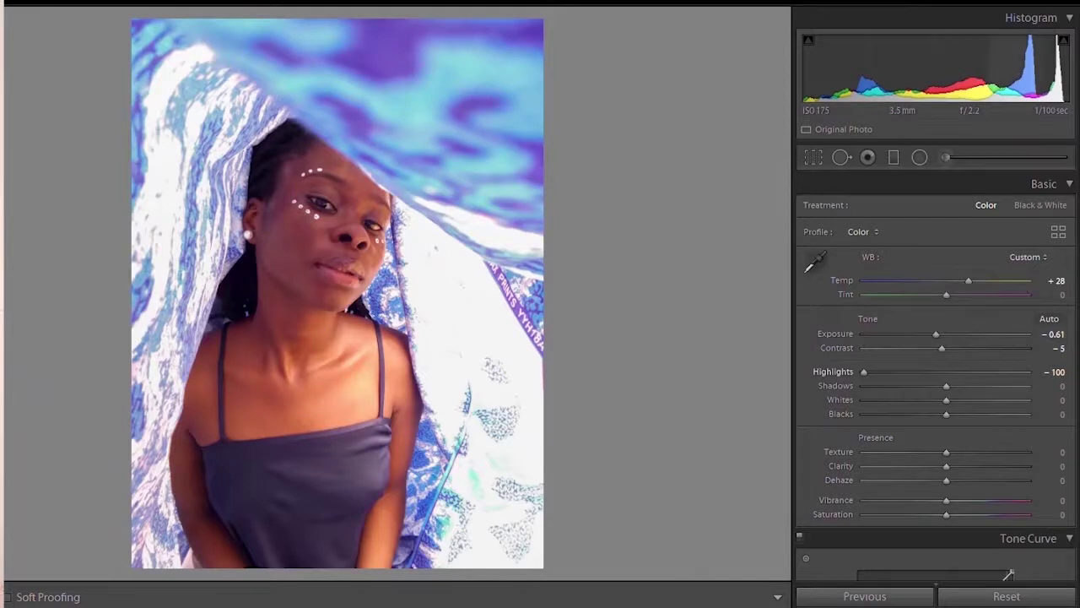
pyautogui.moveTo(945, 385); pyautogui.dragTo(904, 386)
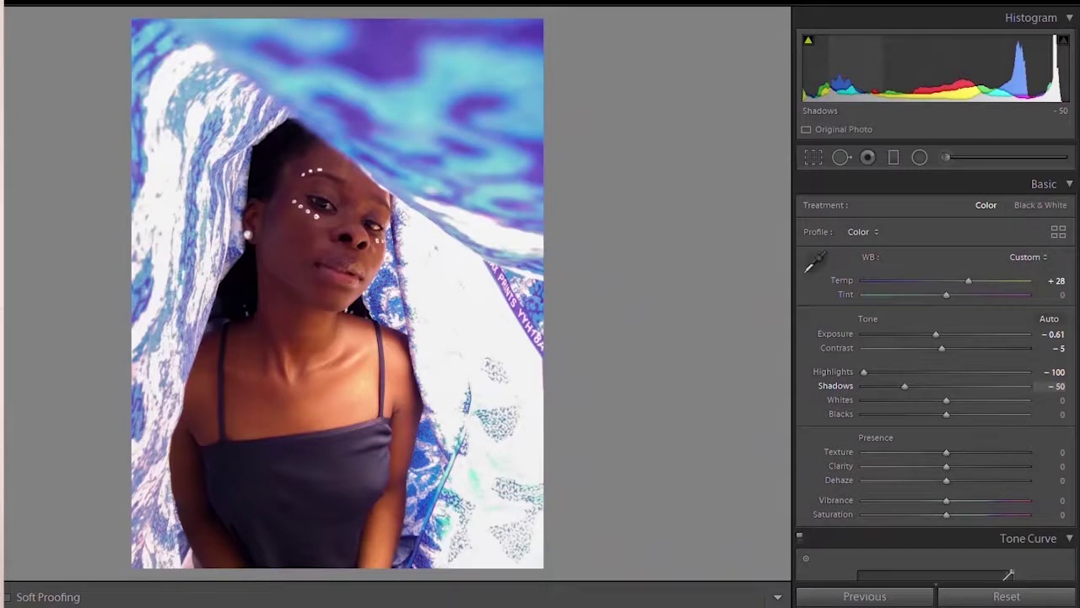
# Raise Shadows to +24, Whites to +32 and Blacks to +28
pyautogui.moveTo(905, 386); pyautogui.dragTo(892, 386)
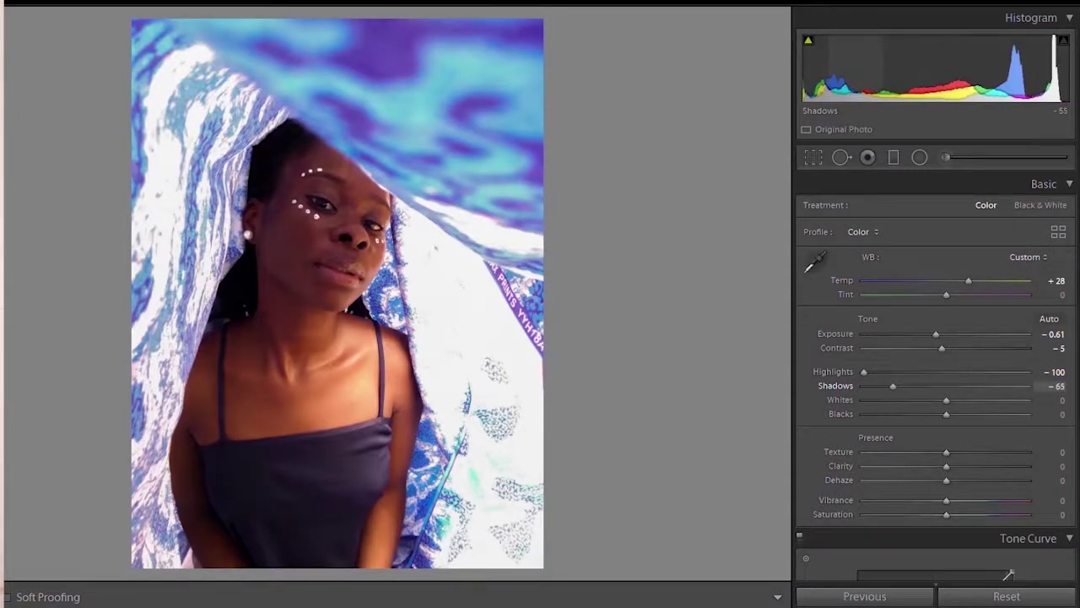
pyautogui.moveTo(893, 386); pyautogui.dragTo(955, 385)
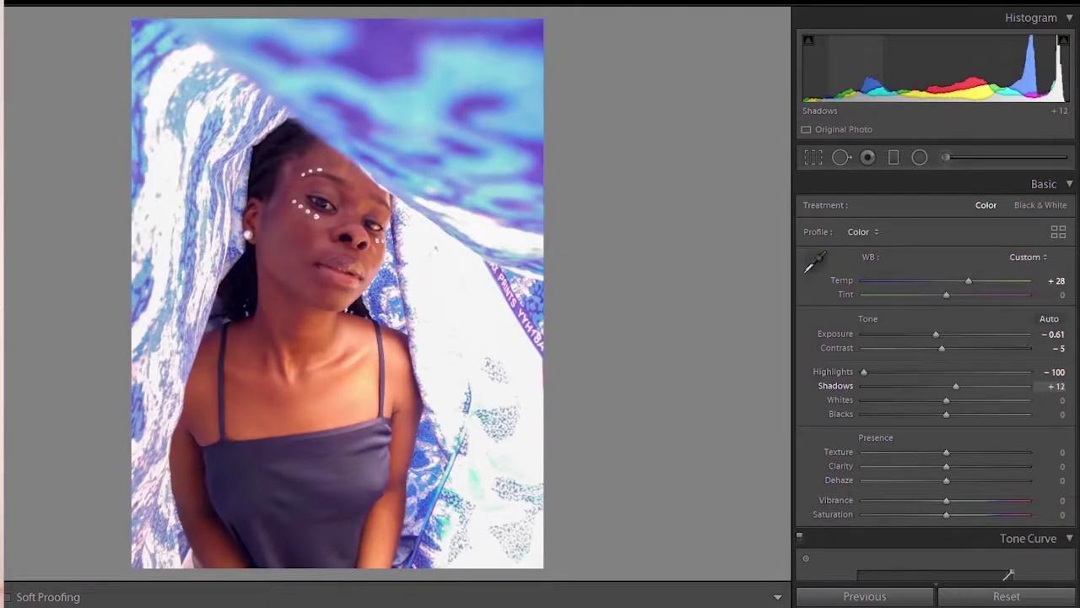
pyautogui.moveTo(955, 386); pyautogui.dragTo(965, 385)
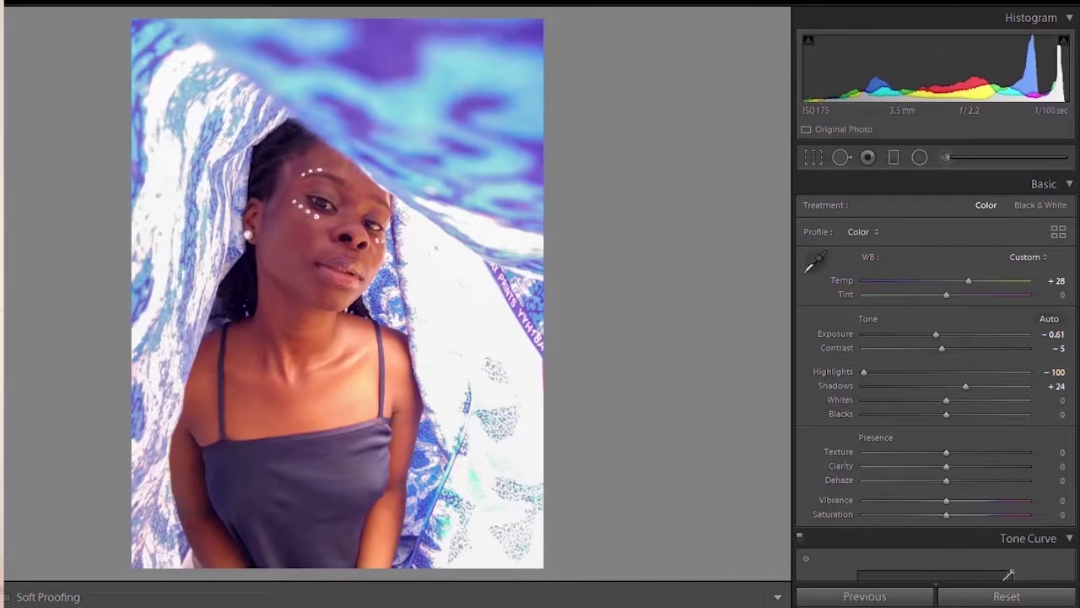
pyautogui.moveTo(946, 400); pyautogui.dragTo(1028, 400)
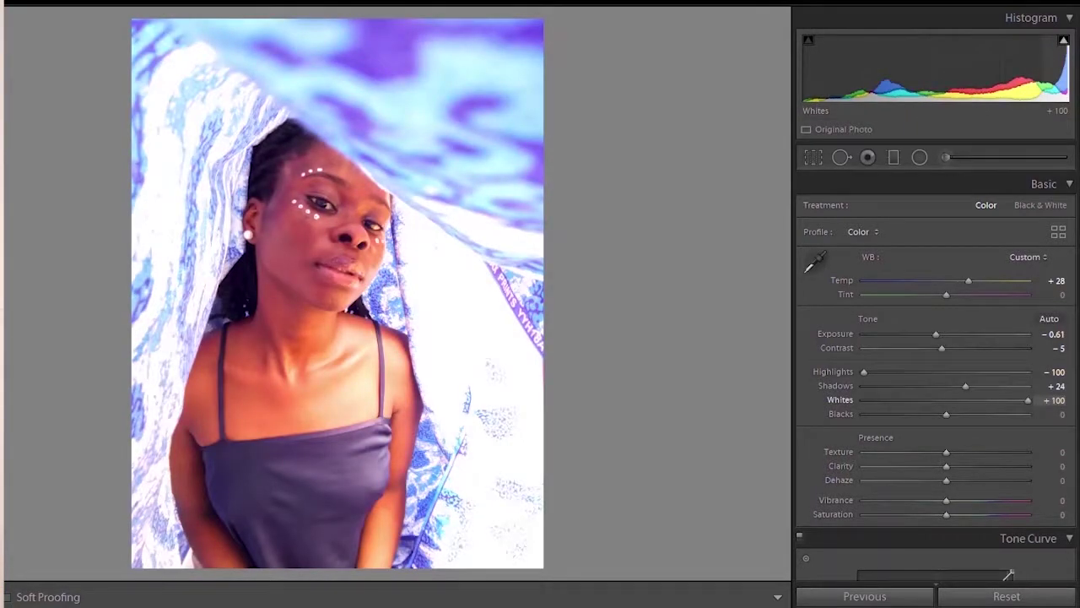
pyautogui.moveTo(1028, 400); pyautogui.dragTo(967, 414)
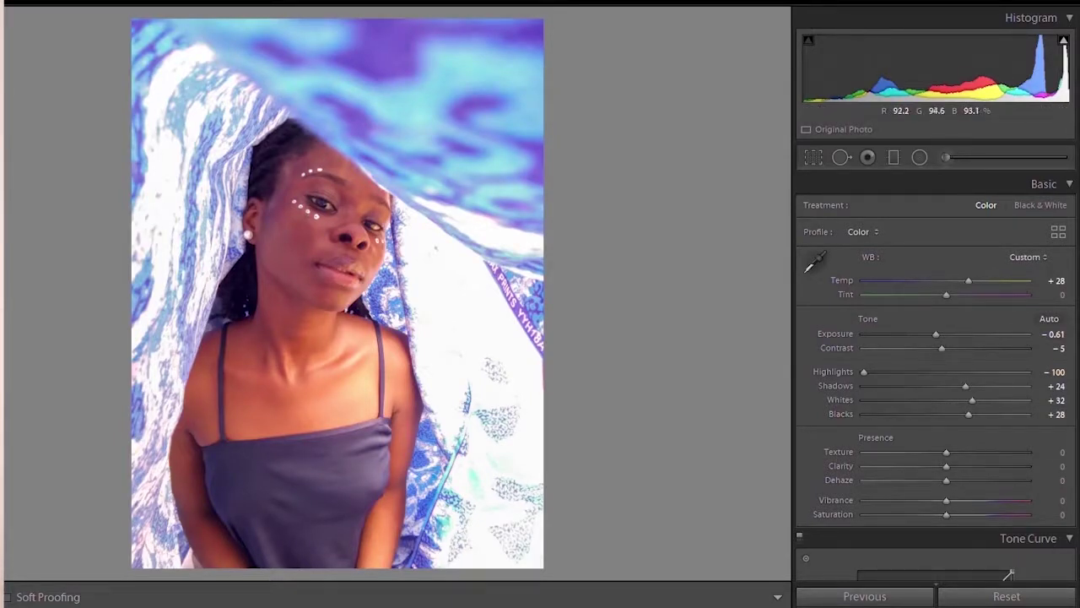
# Scroll the Develop panel so the Tone Curve graph appears beside the Basic settings
pyautogui.scroll(-3, 928, 379)
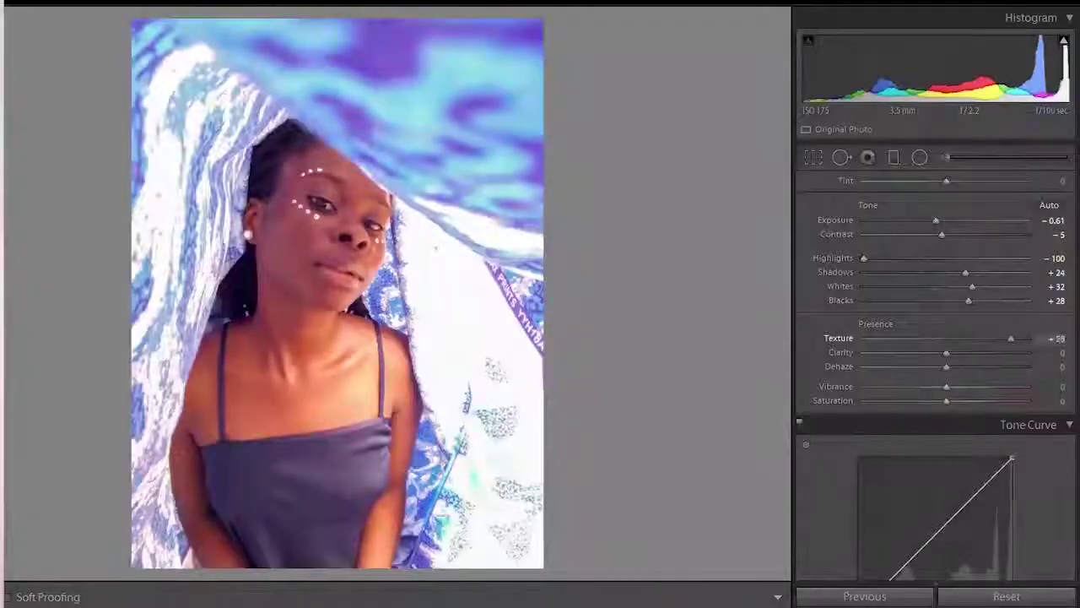
# Keep Texture near zero, add Clarity +19 and set Dehaze to +46
pyautogui.press('=')
pyautogui.press('=')
pyautogui.press('=')
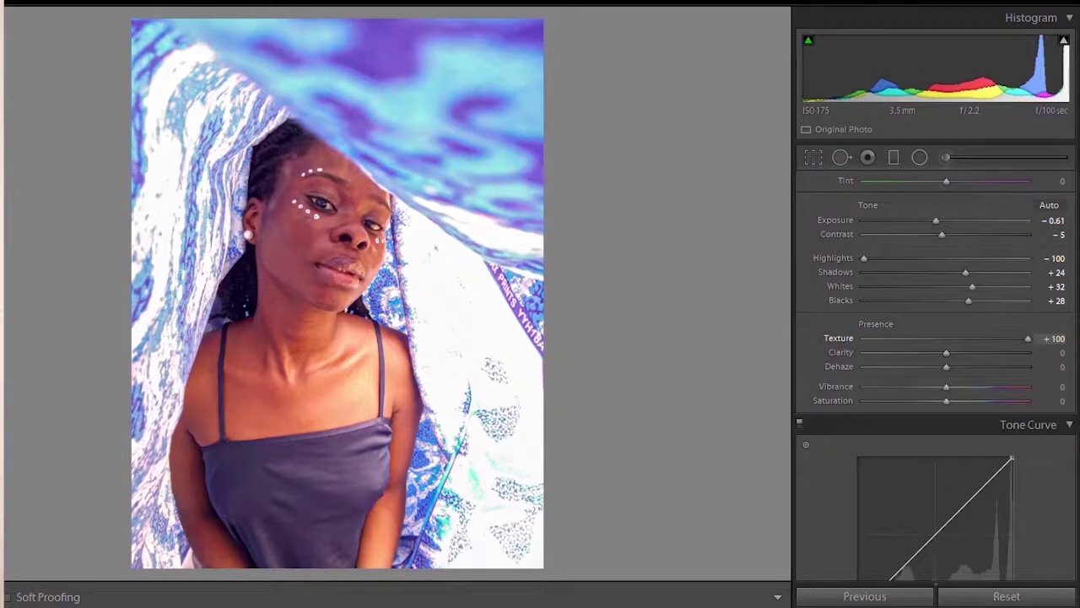
pyautogui.moveTo(1028, 337); pyautogui.dragTo(948, 338)
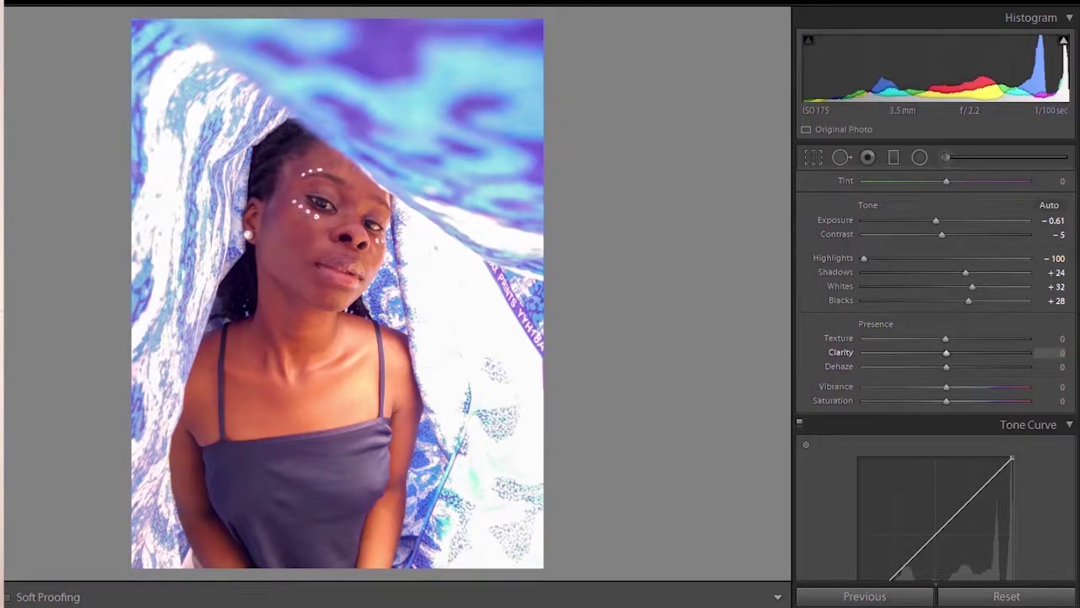
pyautogui.press('z')
pyautogui.press('z')
pyautogui.moveTo(945, 352); pyautogui.dragTo(961, 351)
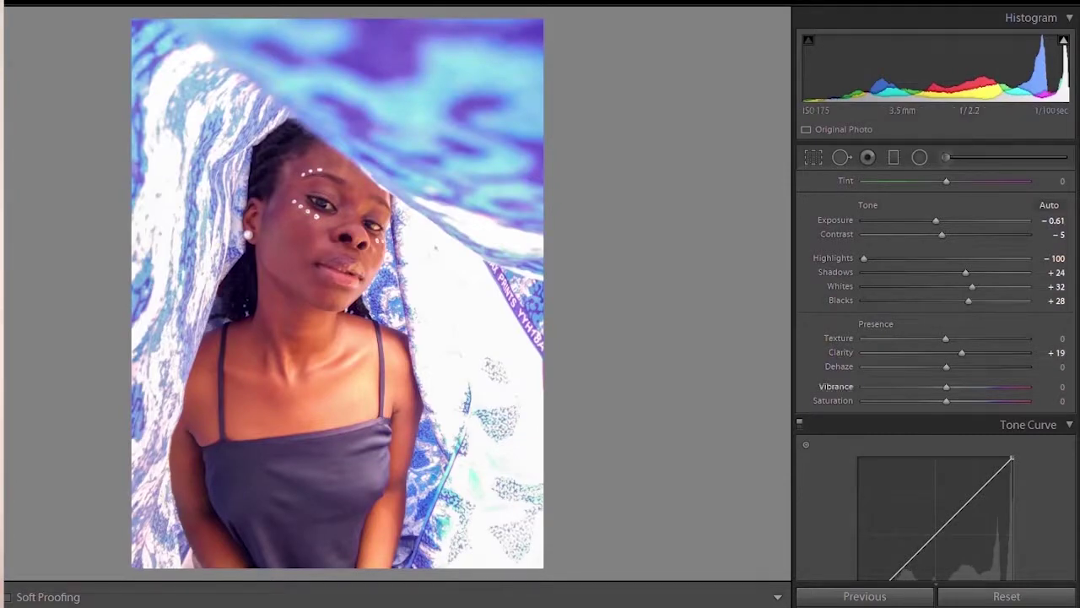
pyautogui.moveTo(946, 366); pyautogui.dragTo(873, 366)
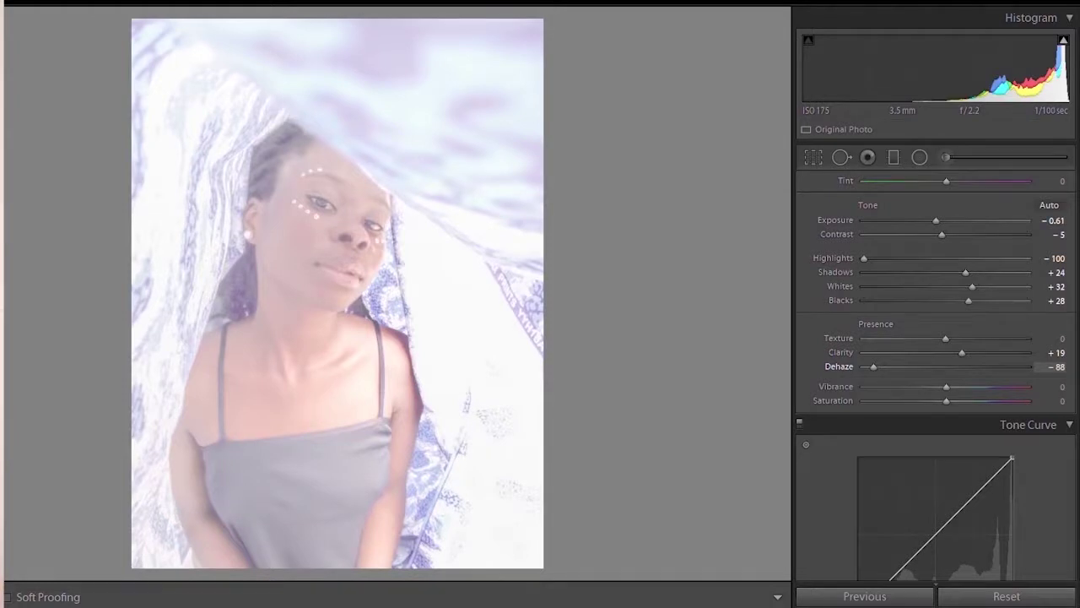
pyautogui.moveTo(874, 366); pyautogui.dragTo(983, 367)
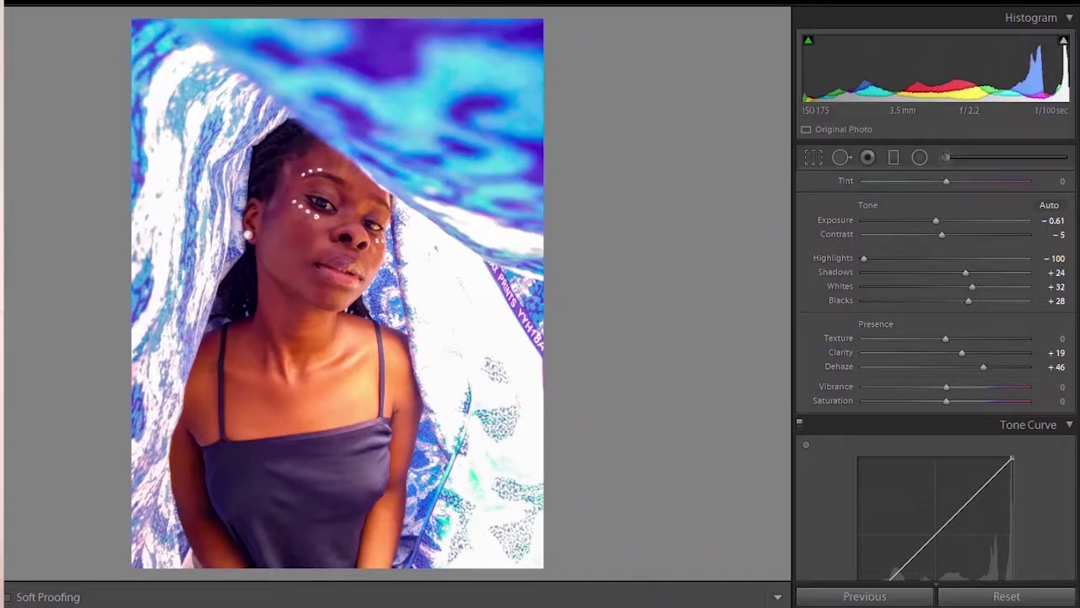
# Add midtone, lowered shadow and raised highlight points to form a gentle RGB S-curve
pyautogui.scroll(-5, 935, 338)
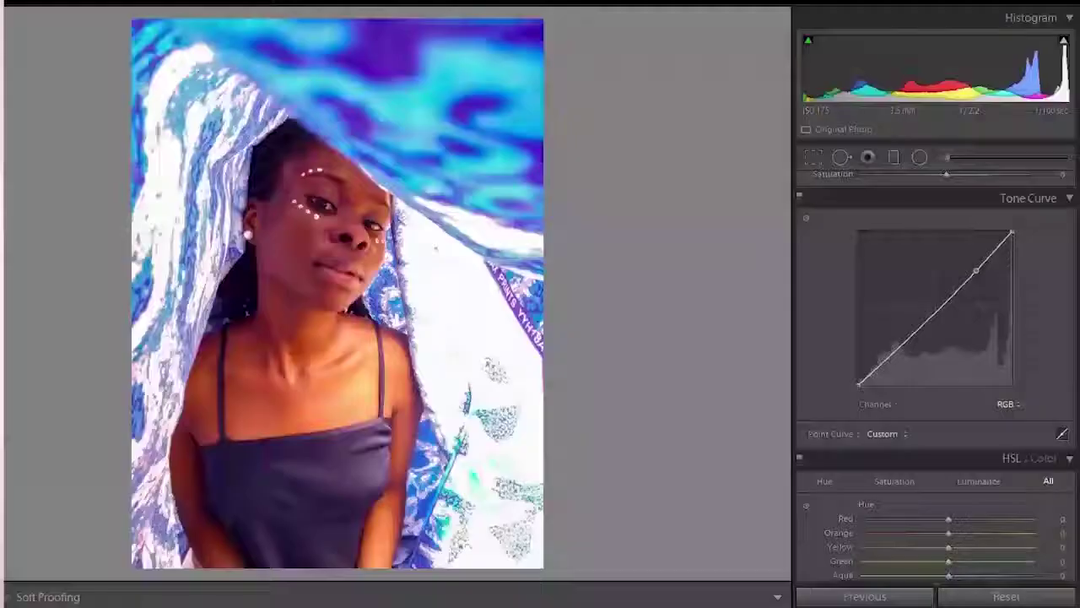
pyautogui.click(935, 313)
pyautogui.moveTo(892, 350); pyautogui.dragTo(894, 359)
pyautogui.moveTo(975, 270)
pyautogui.mouseDown()
pyautogui.moveTo(961, 250)
pyautogui.moveTo(975, 280)
pyautogui.moveTo(974, 259)
pyautogui.mouseUp()
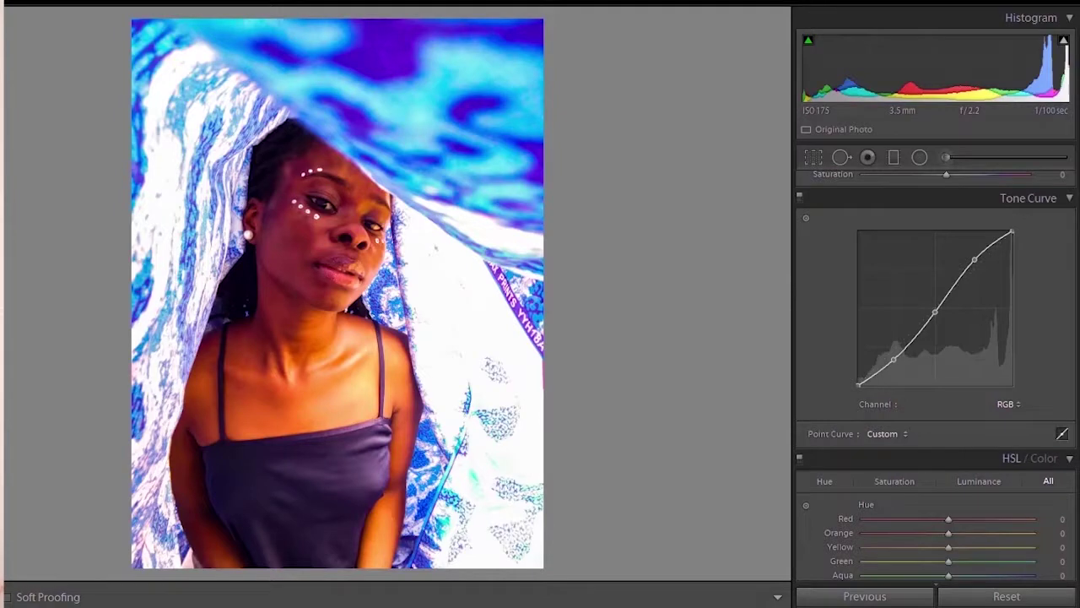
pyautogui.moveTo(893, 358); pyautogui.dragTo(895, 354)
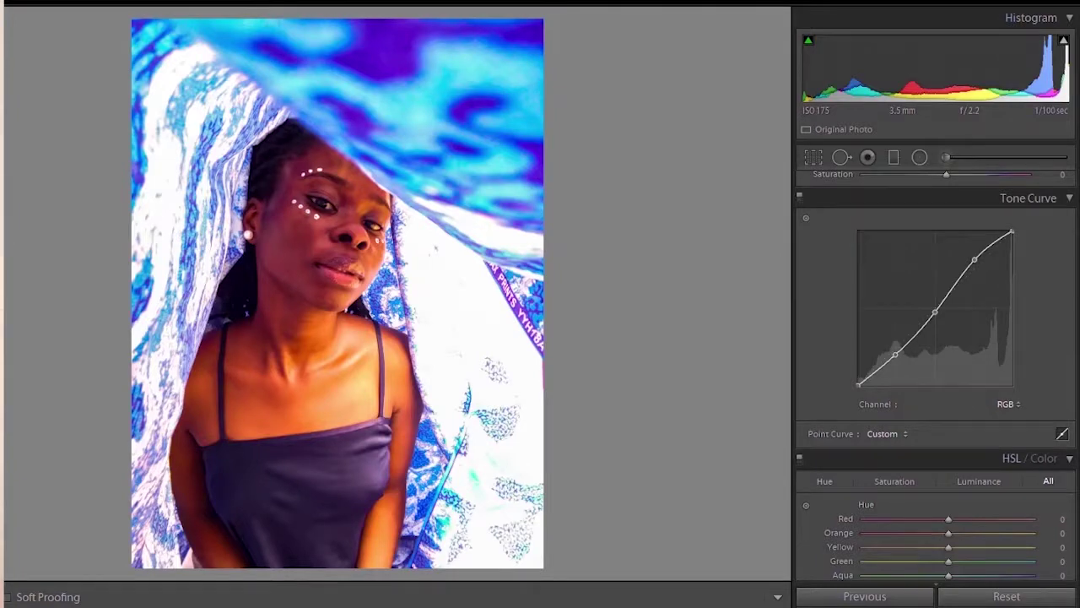
pyautogui.moveTo(935, 312); pyautogui.dragTo(936, 313)
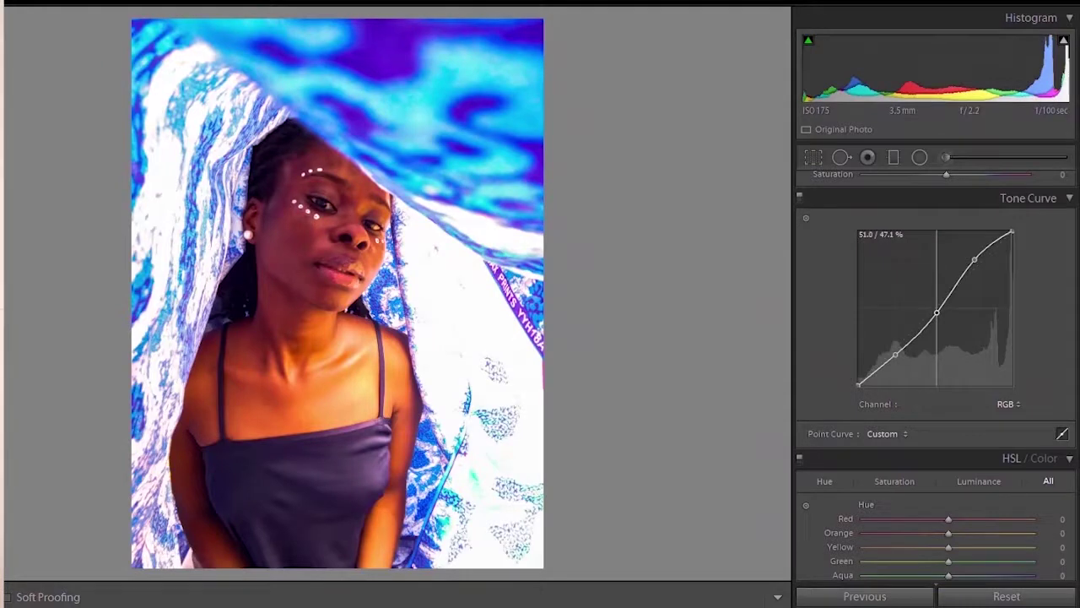
# In HSL Hue, test Blue at -100, then step it back to +2
pyautogui.scroll(-3, 1055, 414)
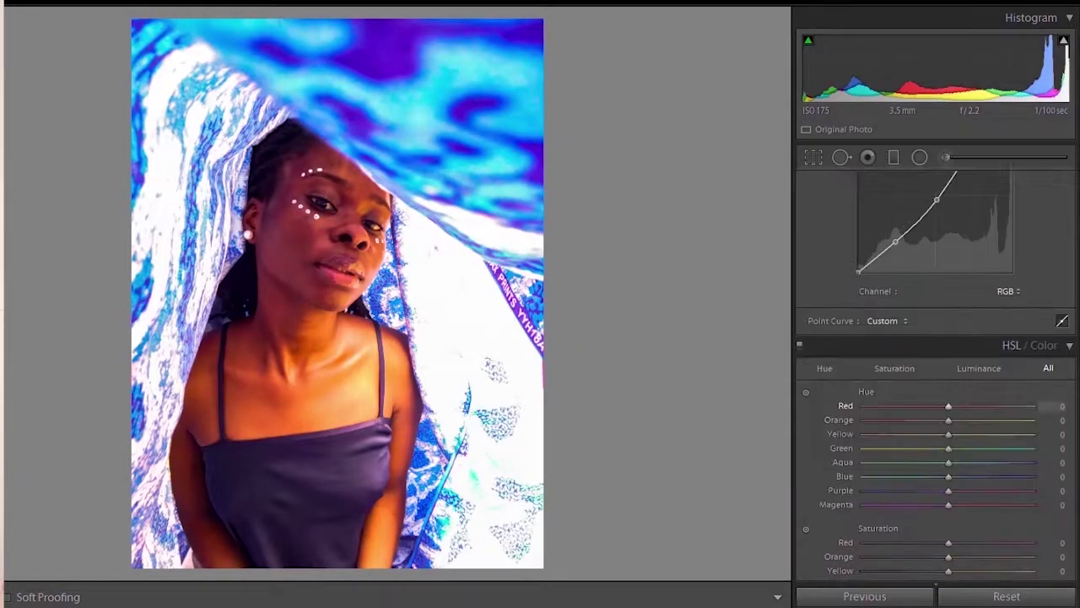
pyautogui.scroll(-3, 1050, 405)
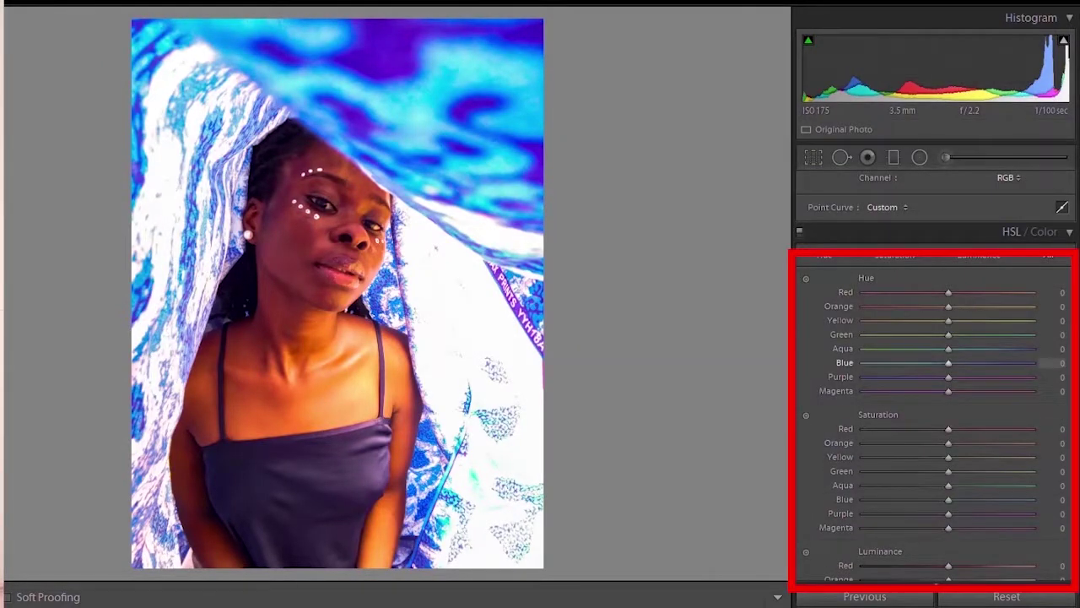
pyautogui.scroll(-3, 1051, 363)
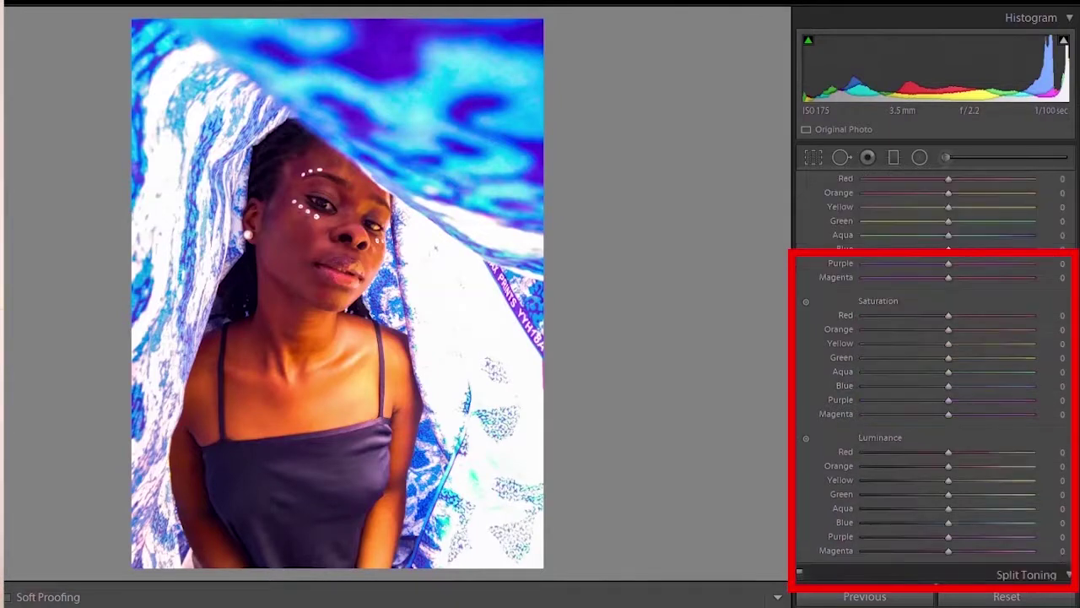
pyautogui.scroll(3, 932, 405)
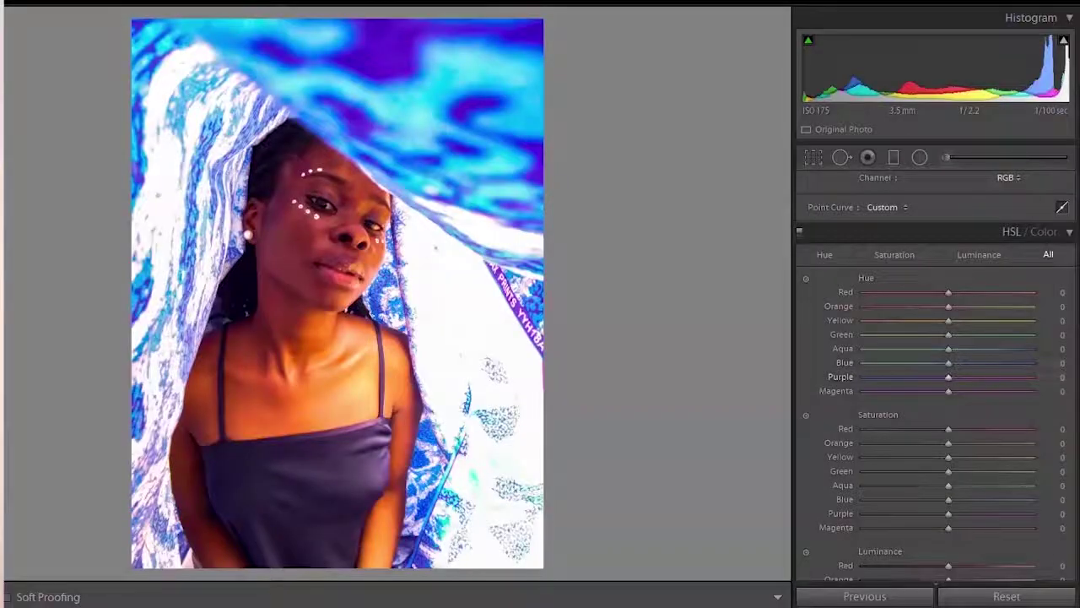
pyautogui.press('Down')
pyautogui.press('Down')
pyautogui.hotkey('shift', 'Down')
pyautogui.hotkey('shift', 'Down')
pyautogui.hotkey('shift', 'Down')
pyautogui.hotkey('shift', 'Down')
pyautogui.hotkey('shift', 'Down')
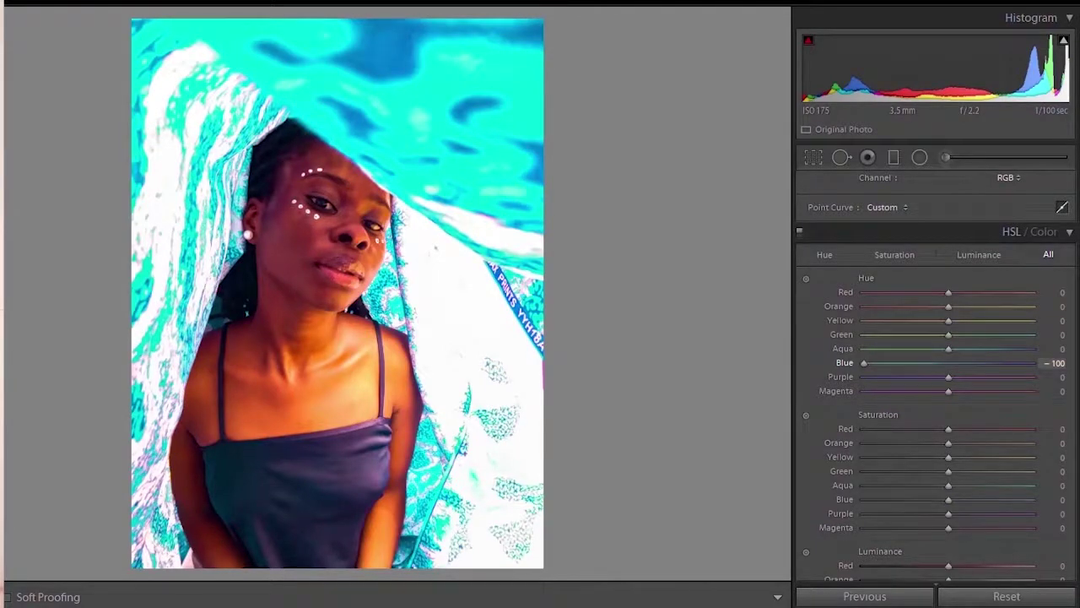
pyautogui.hotkey('shift', 'Up')
pyautogui.hotkey('shift', 'Up')
pyautogui.hotkey('shift', 'Up')
pyautogui.hotkey('shift', 'Up')
pyautogui.hotkey('shift', 'Up')
pyautogui.press('Up')
pyautogui.press('Up')
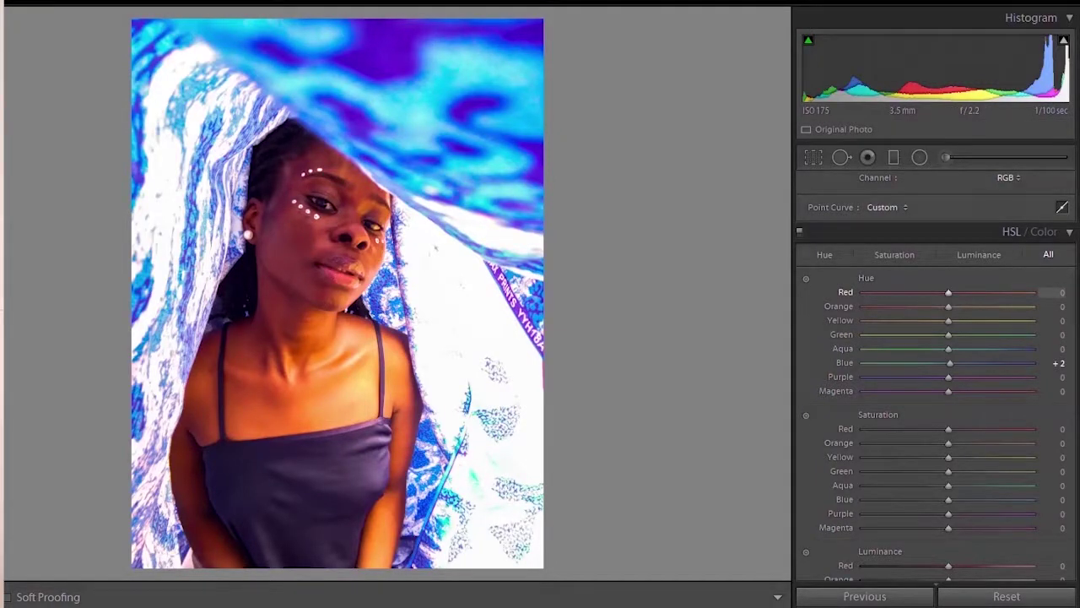
# Explore the Red hue's range and settle it at +23
pyautogui.moveTo(948, 292); pyautogui.dragTo(968, 292)
pyautogui.moveTo(972, 292); pyautogui.dragTo(970, 292)
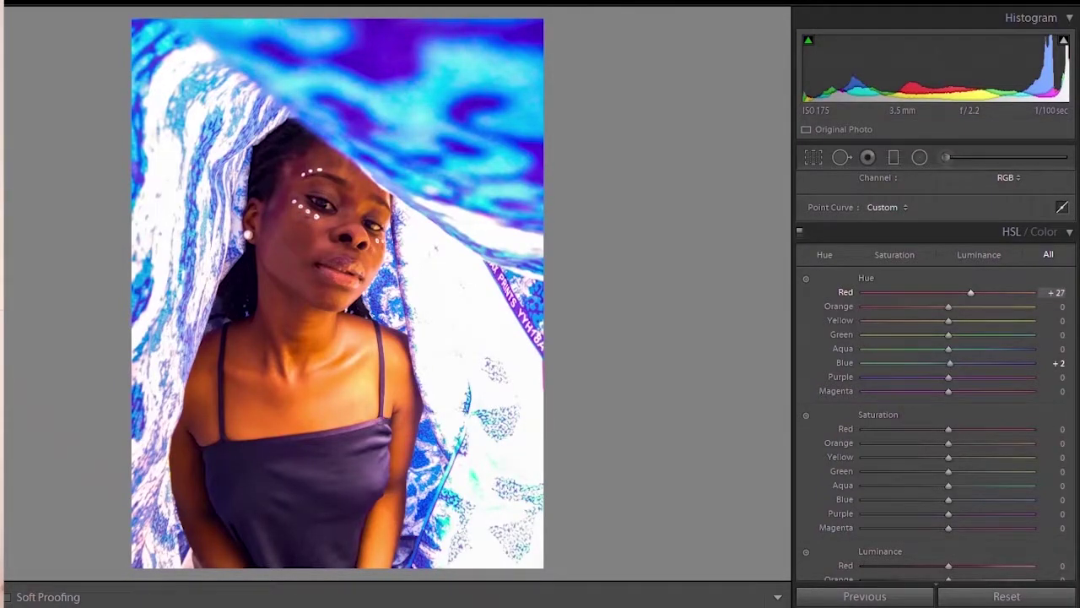
pyautogui.moveTo(970, 292); pyautogui.dragTo(1032, 292)
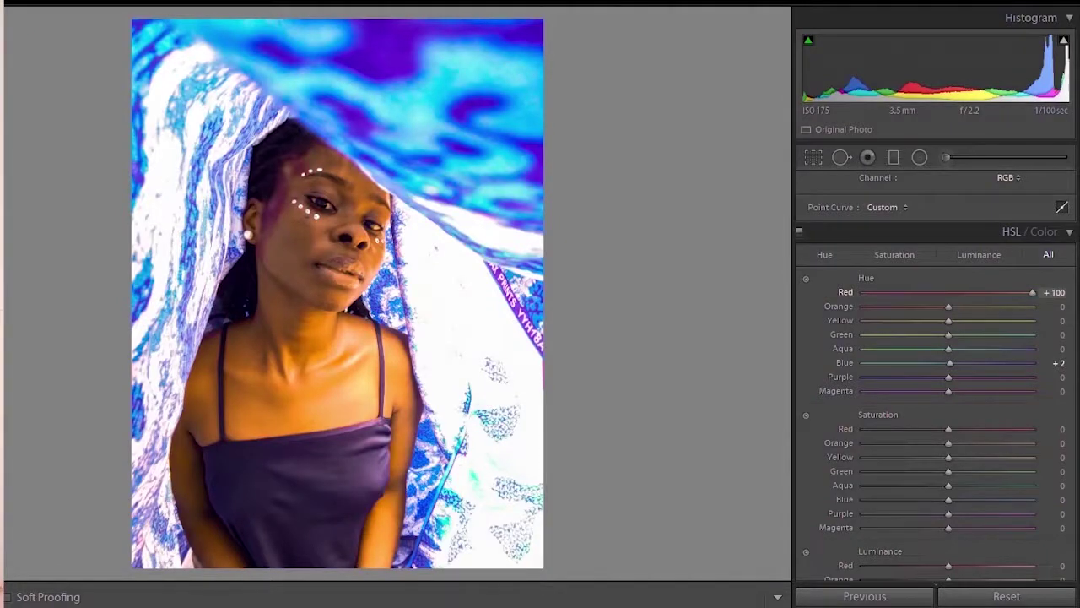
pyautogui.moveTo(1032, 292); pyautogui.dragTo(950, 292)
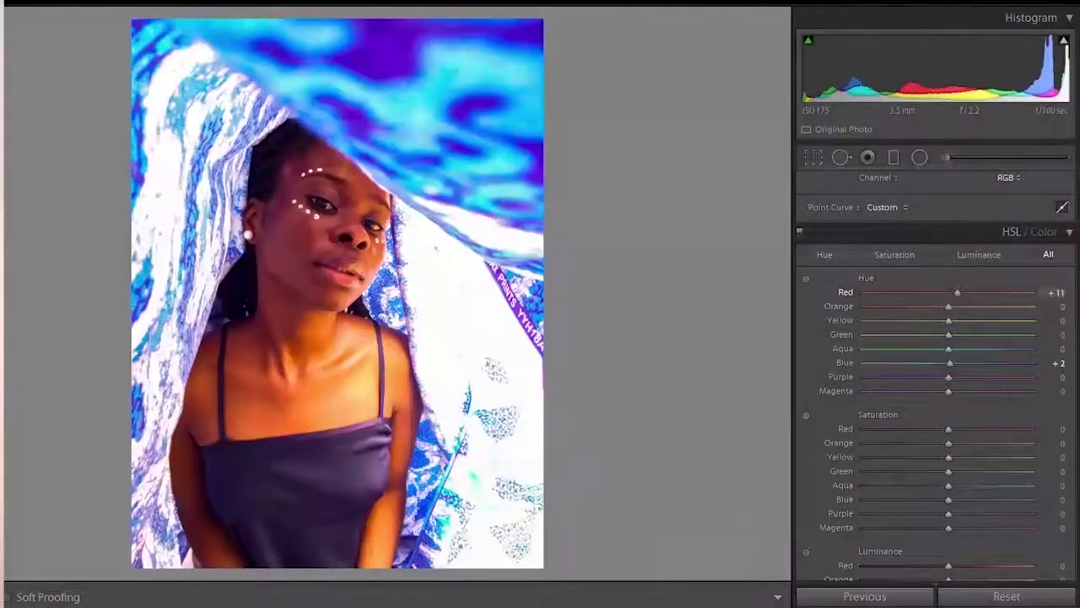
pyautogui.press('Up')
pyautogui.press('Up')
pyautogui.press('Up')
pyautogui.press('Up')
pyautogui.press('Up')
pyautogui.press('Up')
pyautogui.press('Up')
pyautogui.press('Up')
pyautogui.press('Up')
pyautogui.press('Up')
# Shift the Orange hue down to -19
pyautogui.press('Down')
pyautogui.press('Down')
pyautogui.press('Down')
pyautogui.press('Down')
pyautogui.press('Down')
pyautogui.press('Down')
pyautogui.press('Down')
pyautogui.press('Down')
pyautogui.press('Down')
pyautogui.press('Down')
pyautogui.press('Down')
pyautogui.press('Down')
pyautogui.press('Down')
pyautogui.press('Down')
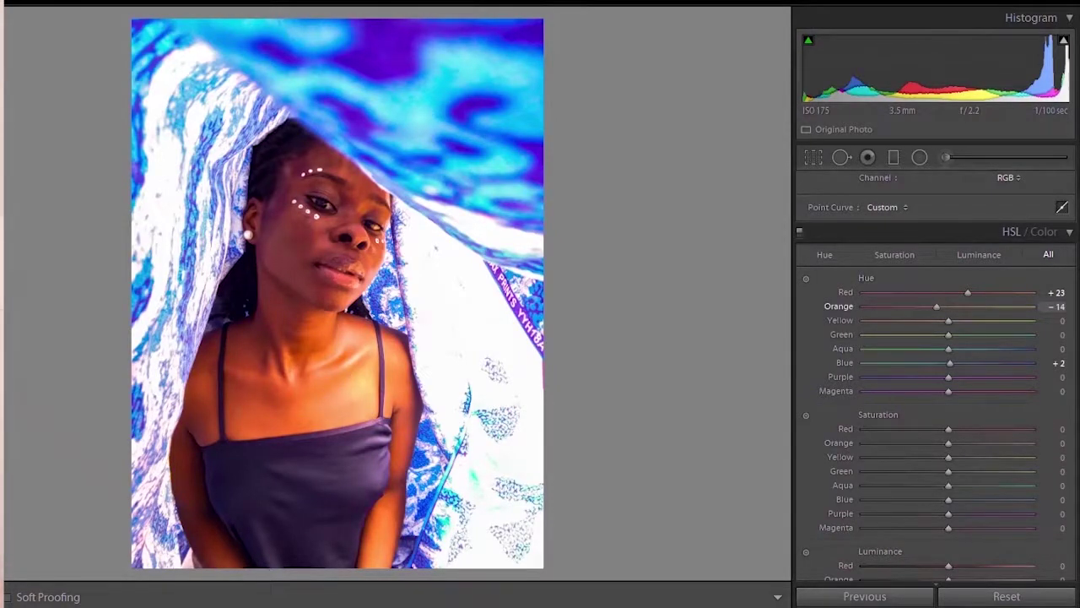
pyautogui.press('Up')
pyautogui.press('Up')
pyautogui.press('Up')
pyautogui.press('Up')
pyautogui.press('Down')
pyautogui.press('Down')
pyautogui.press('Down')
pyautogui.press('Down')
pyautogui.press('Down')
pyautogui.press('Up')
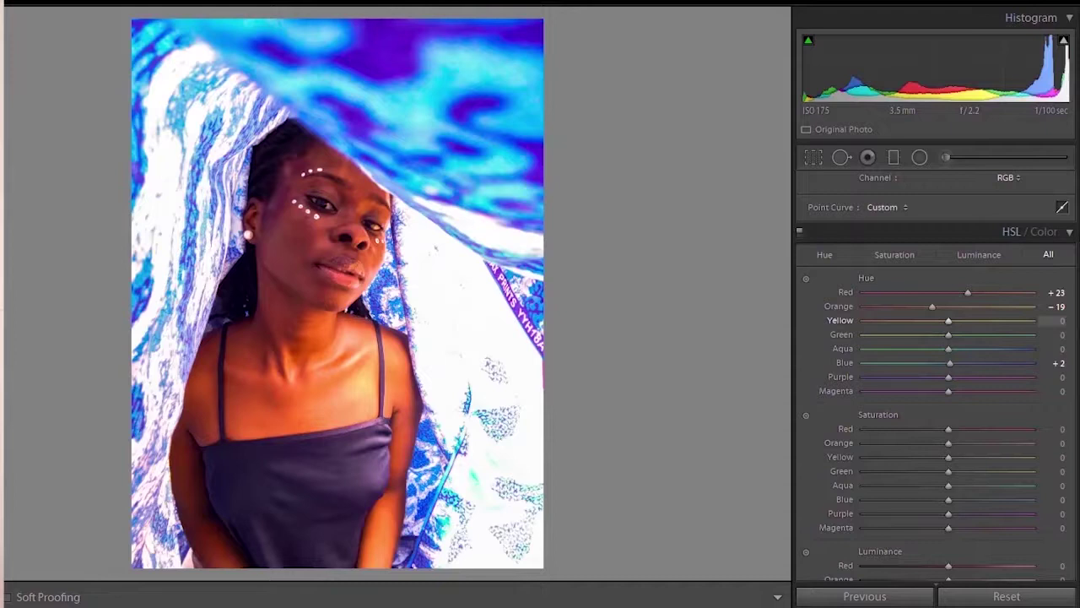
# Set hues Yellow -50, Green +41, Aqua -74 and Blue -100
pyautogui.moveTo(947, 320); pyautogui.dragTo(902, 321)
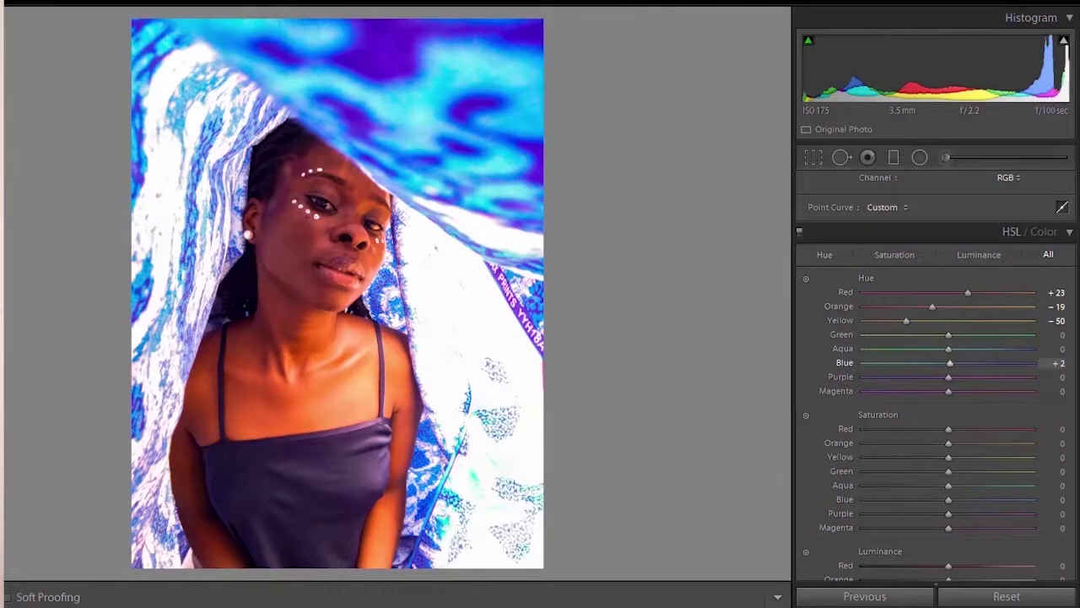
pyautogui.moveTo(949, 334); pyautogui.dragTo(972, 335)
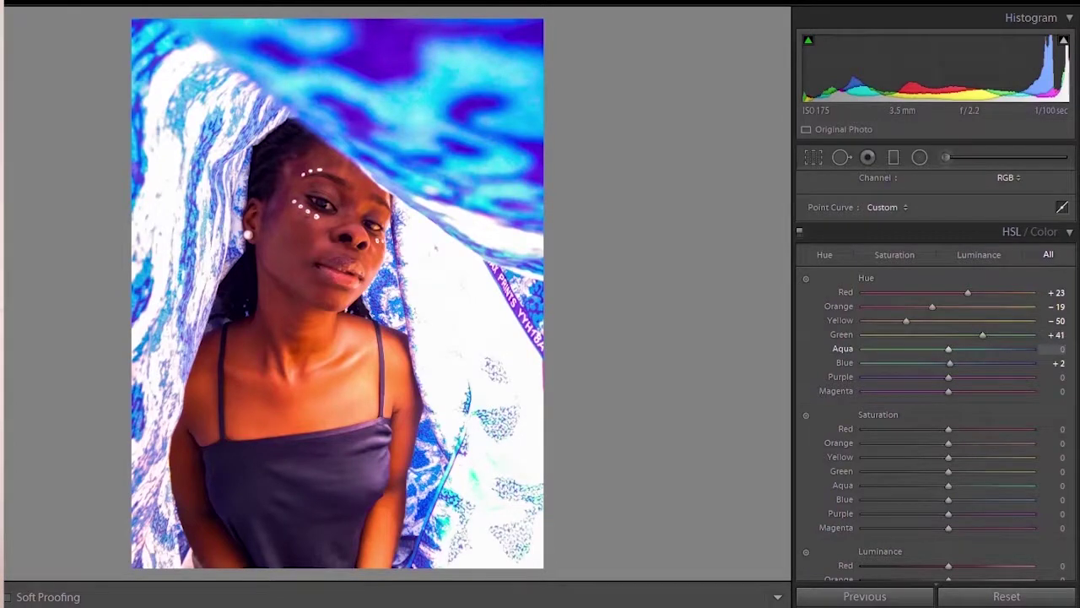
pyautogui.moveTo(948, 348); pyautogui.dragTo(892, 348)
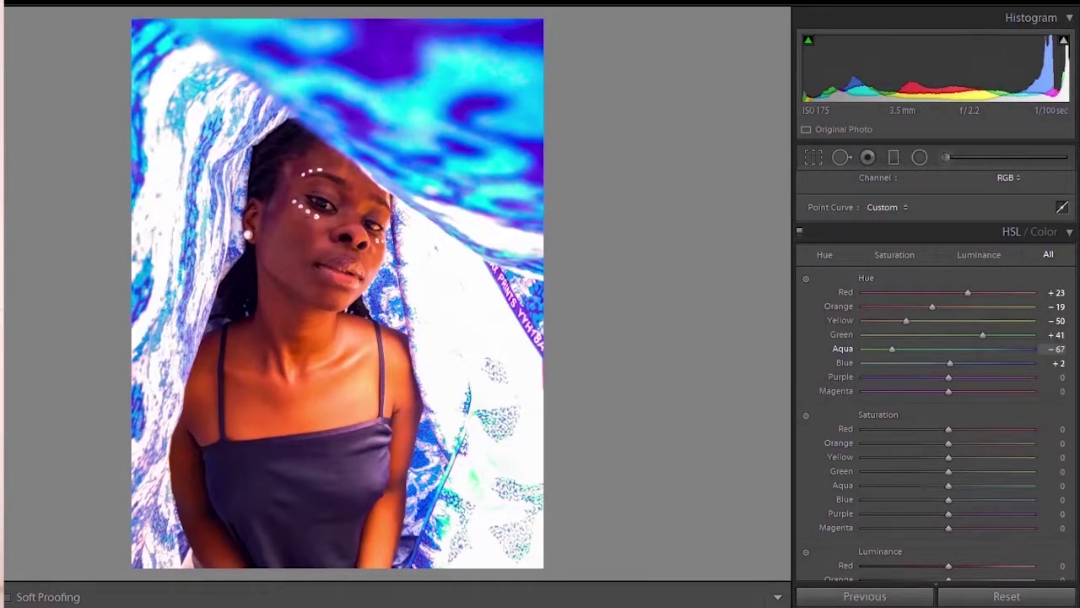
pyautogui.moveTo(890, 349); pyautogui.dragTo(887, 348)
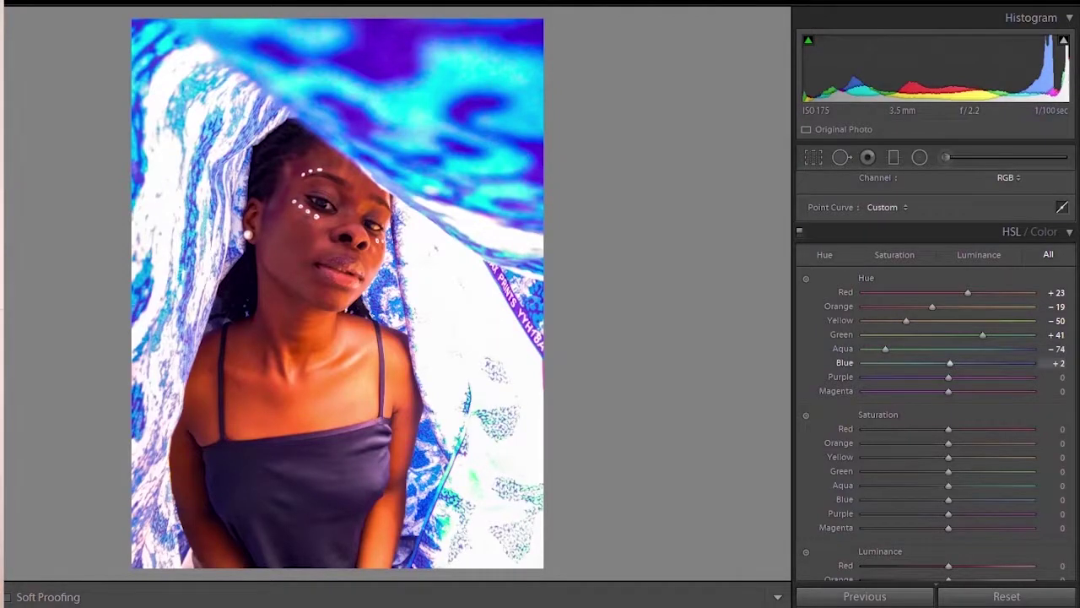
pyautogui.moveTo(949, 362); pyautogui.dragTo(863, 362)
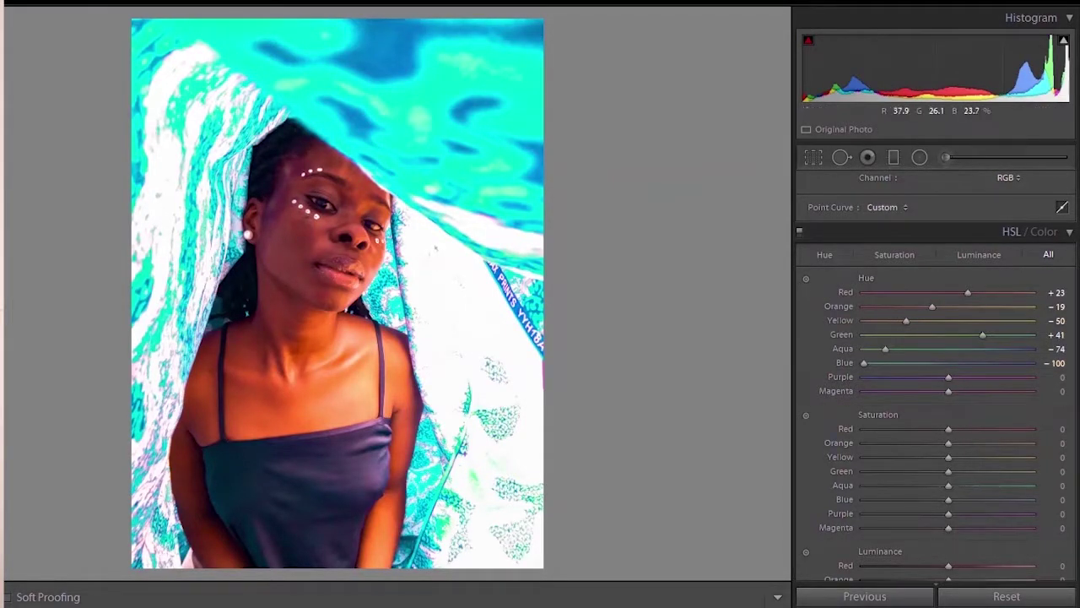
pyautogui.scroll(-5, 935, 371)
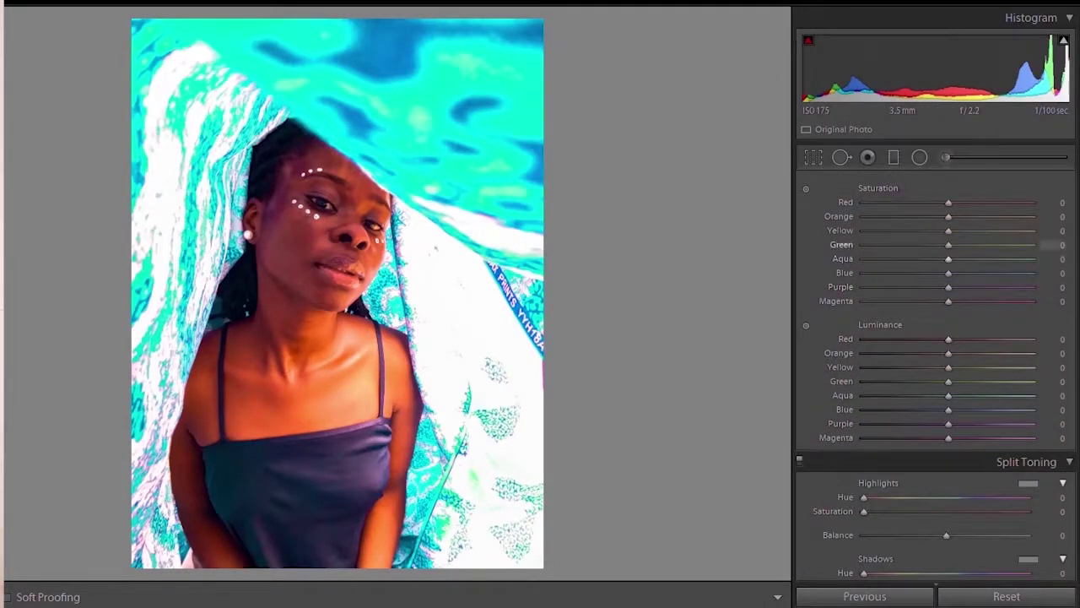
# Set the Red HSL saturation to +31
pyautogui.moveTo(948, 202); pyautogui.dragTo(978, 202)
pyautogui.write('32')
pyautogui.press('Return')
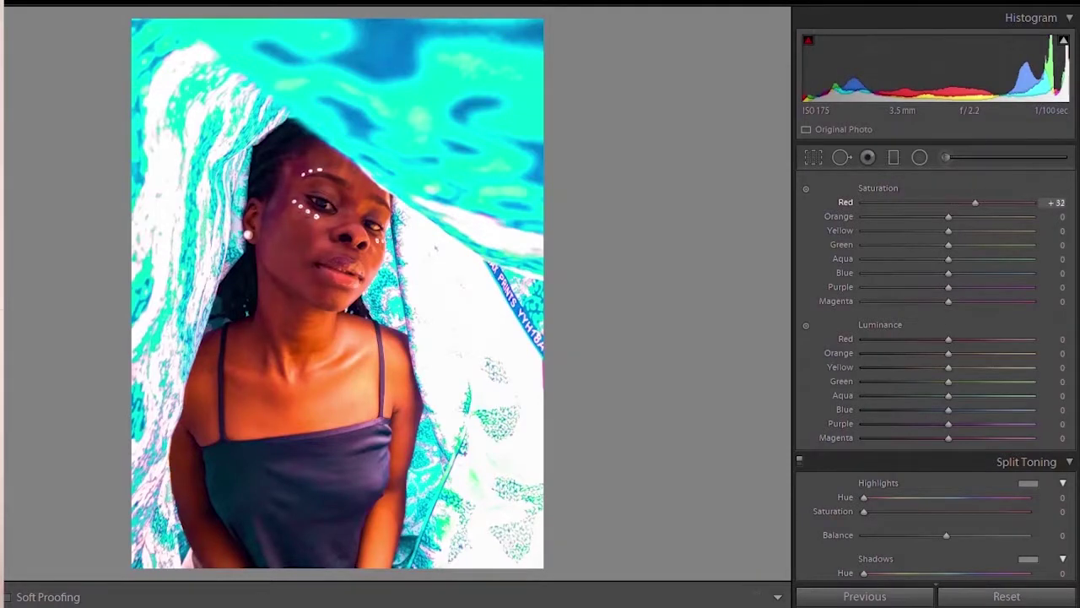
pyautogui.press('Up')
pyautogui.press('Up')
pyautogui.press('Up')
pyautogui.press('Up')
pyautogui.press('Up')
pyautogui.press('Up')
pyautogui.press('Up')
pyautogui.press('Up')
pyautogui.press('Up')
pyautogui.press('Up')
pyautogui.press('Up')
pyautogui.press('Up')
pyautogui.press('Up')
pyautogui.press('Down')
pyautogui.press('Down')
pyautogui.press('Down')
pyautogui.press('Down')
pyautogui.press('Down')
pyautogui.press('Down')
pyautogui.press('Down')
pyautogui.press('Down')
pyautogui.write('0')
pyautogui.press('Return')
pyautogui.write('31')
pyautogui.press('Return')
# Set the Orange HSL saturation to −30
pyautogui.press('Tab')
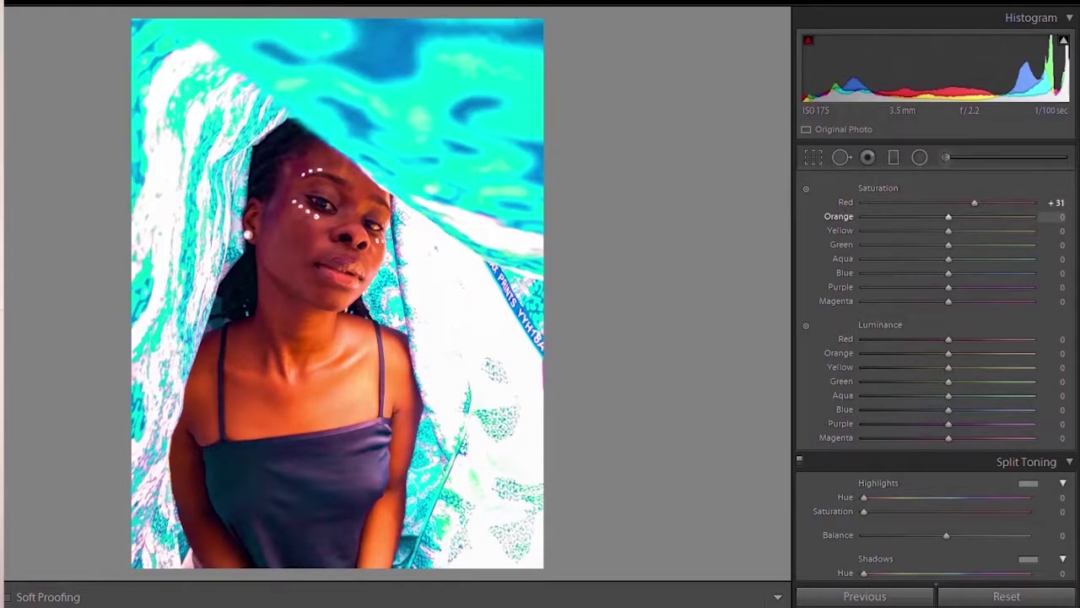
pyautogui.write('-21')
pyautogui.press('Return')
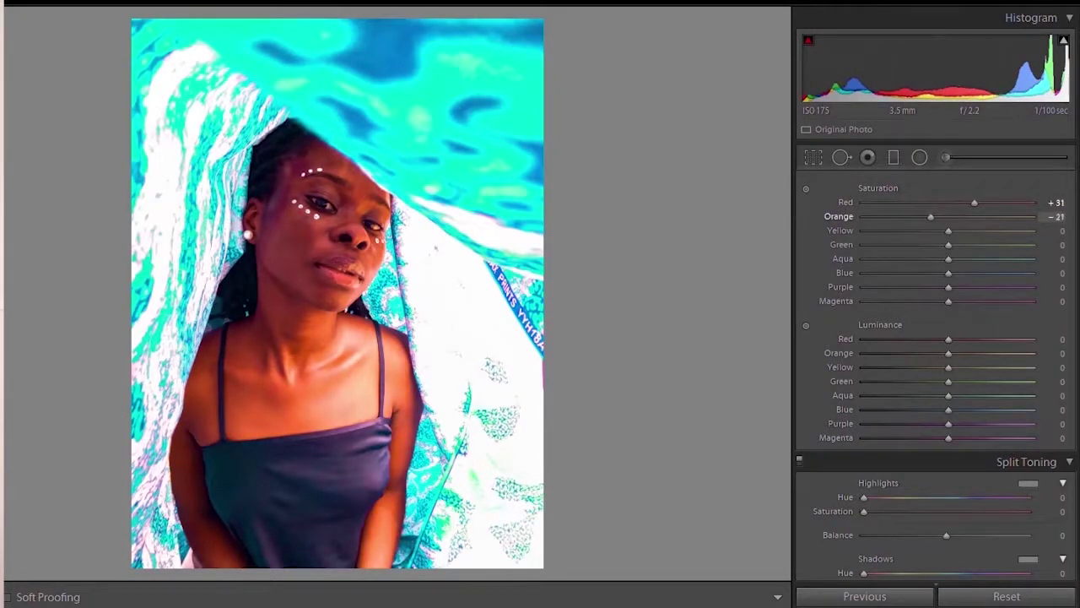
pyautogui.write('-40')
pyautogui.press('Return')
pyautogui.press('Down')
pyautogui.press('Down')
pyautogui.press('Down')
pyautogui.press('Down')
pyautogui.press('Down')
pyautogui.press('Down')
pyautogui.press('Down')
pyautogui.press('Down')
pyautogui.press('Down')
pyautogui.press('Down')
pyautogui.press('Down')
pyautogui.press('Down')
pyautogui.press('Down')
pyautogui.press('Down')
pyautogui.press('Down')
pyautogui.press('Down')
pyautogui.press('Down')
pyautogui.press('Down')
pyautogui.press('Down')
pyautogui.press('Down')
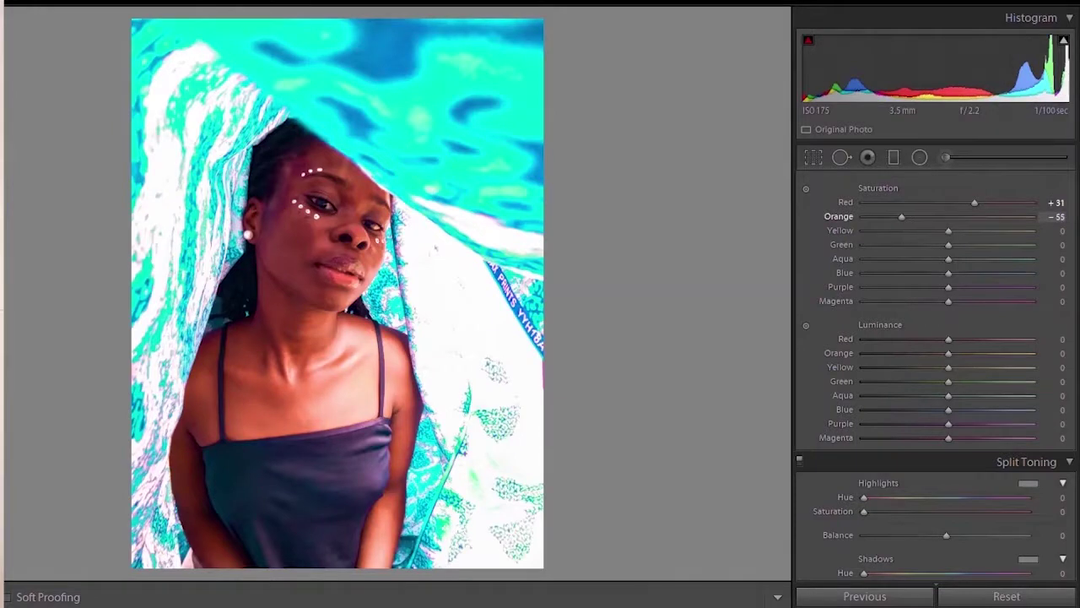
pyautogui.write('-32')
pyautogui.press('Return')
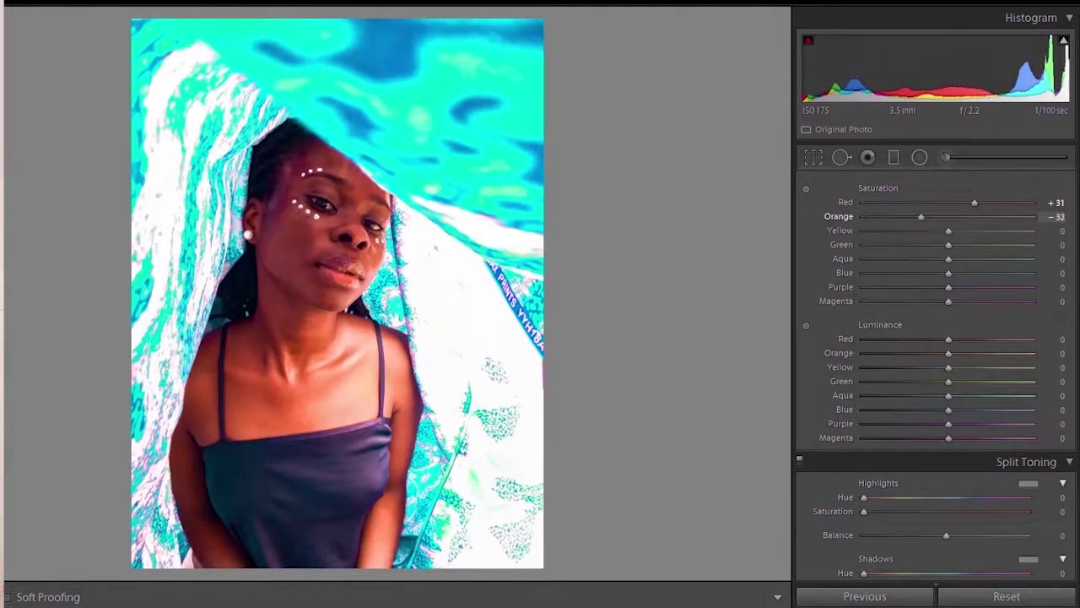
pyautogui.press('Up')
pyautogui.press('Up')
# Set the Yellow HSL saturation to −47
pyautogui.press('Tab')
pyautogui.press('Return')
pyautogui.press('Tab')
pyautogui.write('-47')
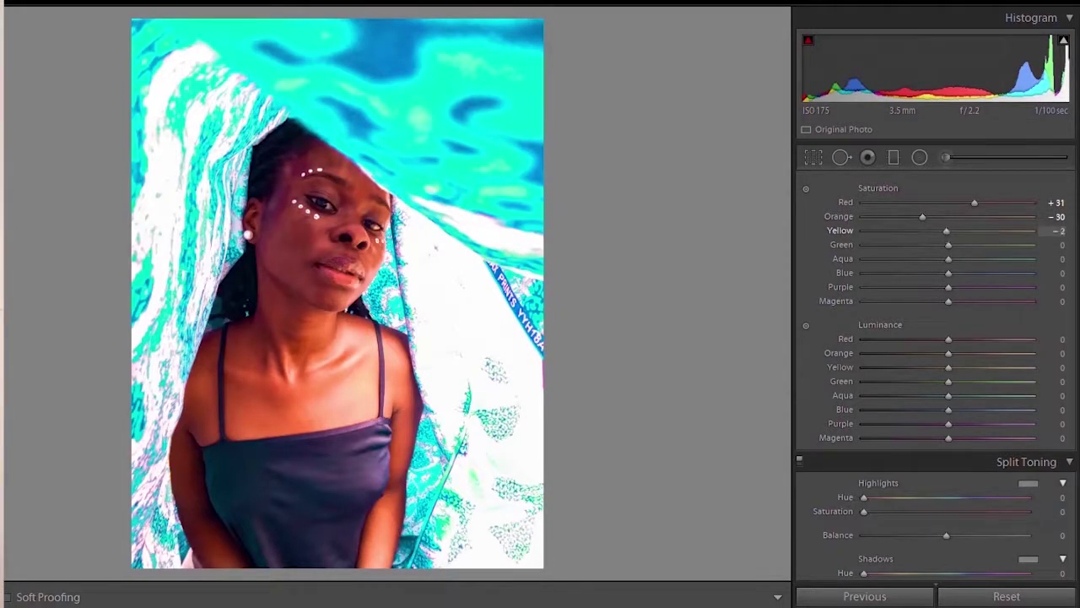
pyautogui.press('Up')
pyautogui.press('Up')
pyautogui.press('Up')
pyautogui.press('Up')
pyautogui.press('Up')
pyautogui.press('Up')
pyautogui.press('Down')
pyautogui.press('Down')
pyautogui.press('Down')
pyautogui.press('Down')
pyautogui.press('Down')
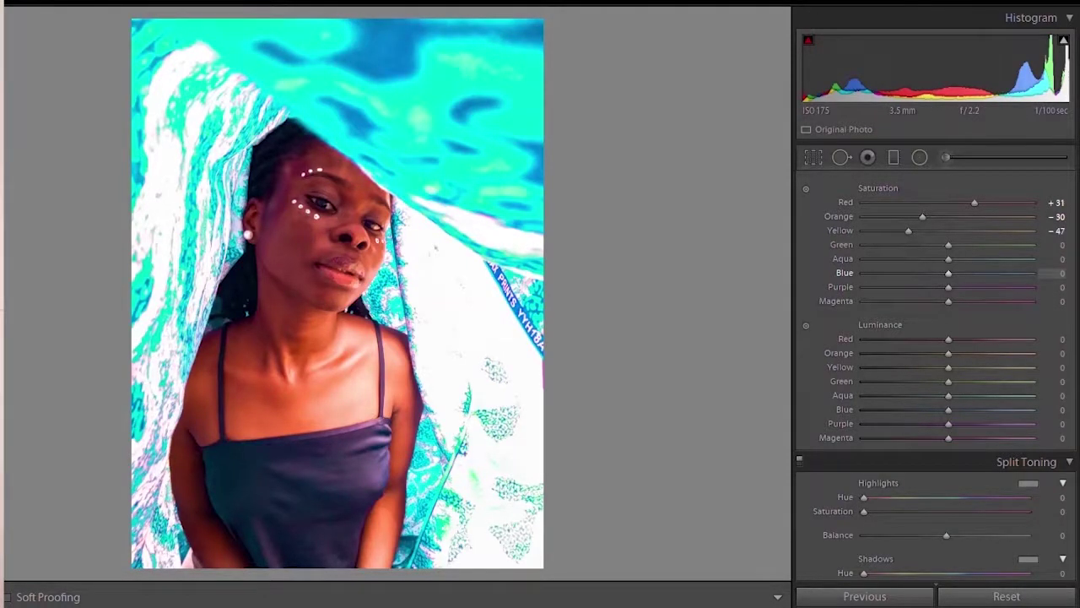
# Lower saturation of Green to −80, Aqua to −67 and Blue to −100
pyautogui.moveTo(948, 245); pyautogui.dragTo(881, 244)
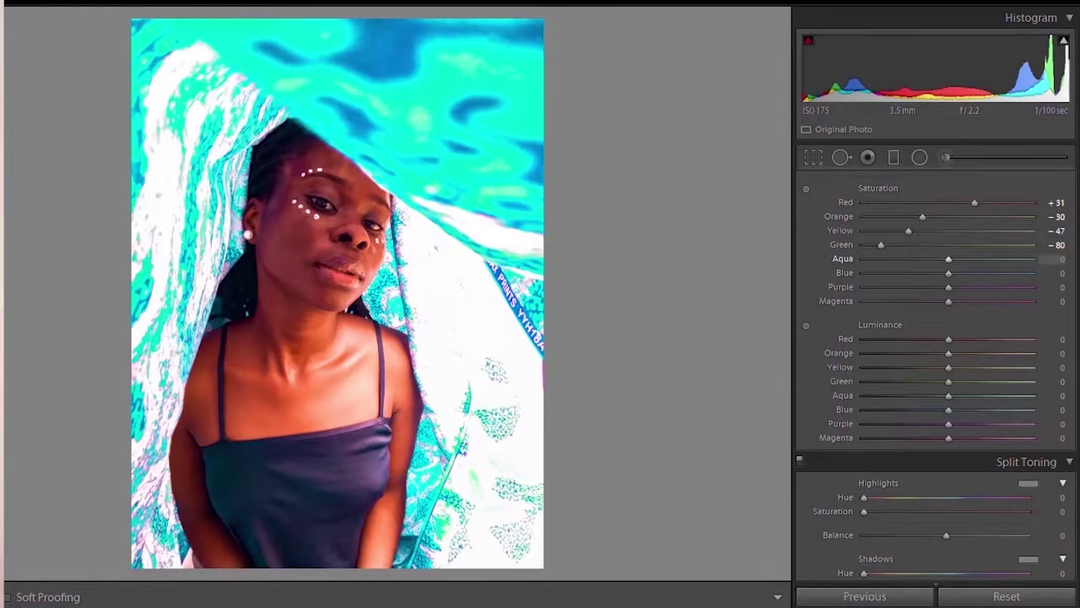
pyautogui.moveTo(949, 258); pyautogui.dragTo(894, 258)
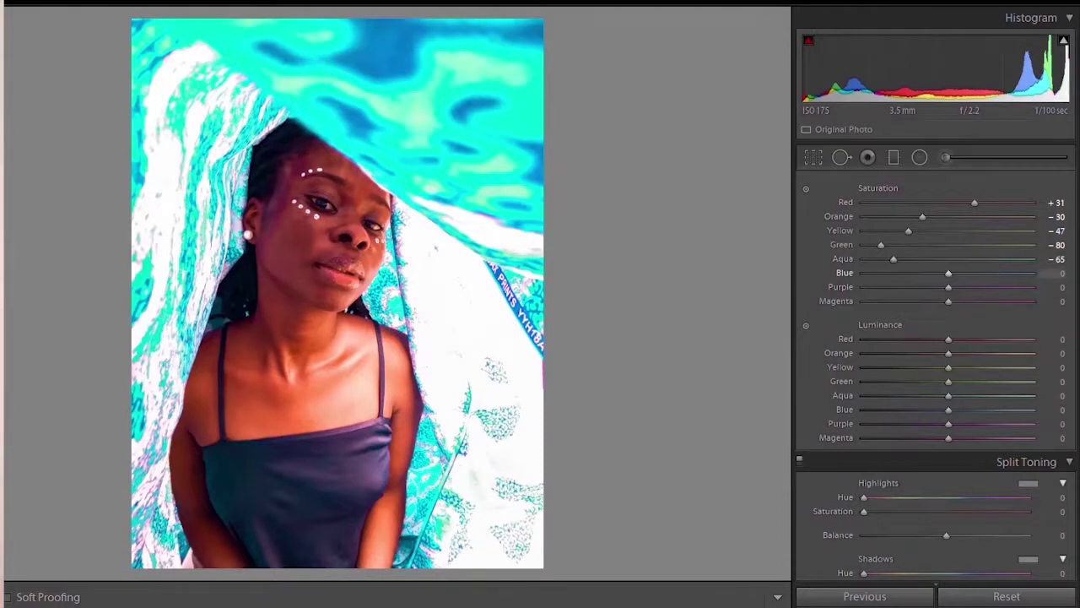
pyautogui.moveTo(949, 272); pyautogui.dragTo(863, 273)
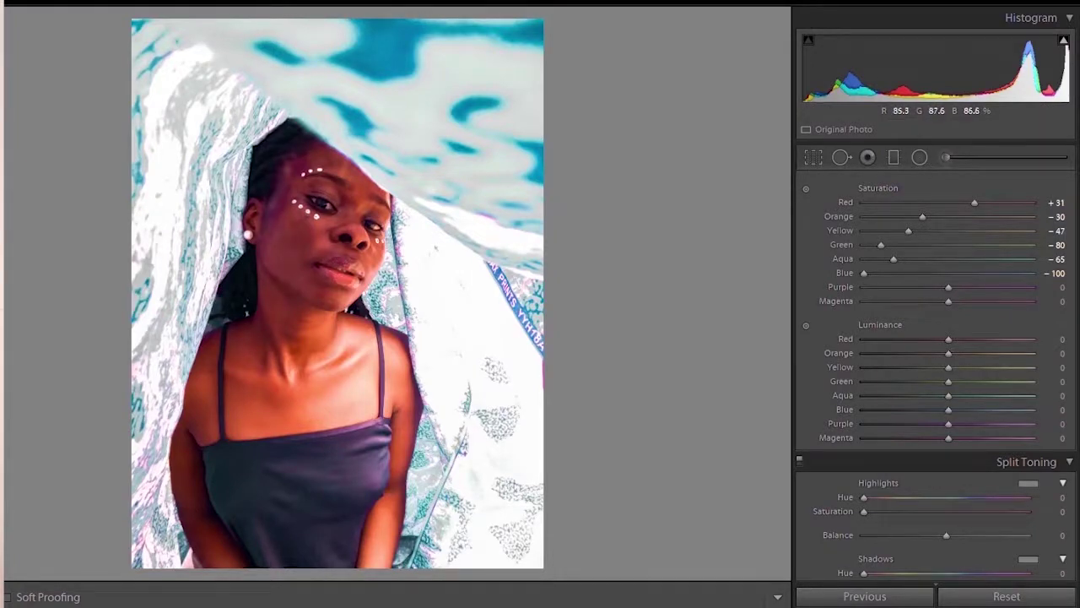
pyautogui.moveTo(894, 258)
pyautogui.mouseDown()
pyautogui.moveTo(863, 258)
pyautogui.moveTo(892, 258)
pyautogui.mouseUp()
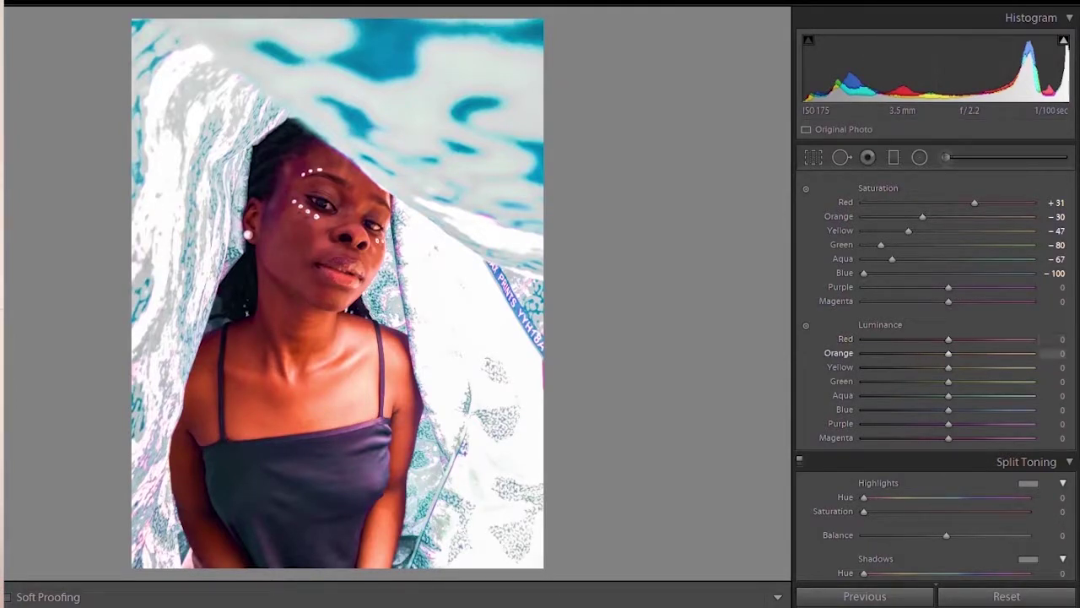
# Set luminance to Orange −11, Yellow −44, Green +100, Aqua −16 and Blue −28
pyautogui.moveTo(949, 353)
pyautogui.mouseDown()
pyautogui.moveTo(909, 353)
pyautogui.moveTo(939, 353)
pyautogui.mouseUp()
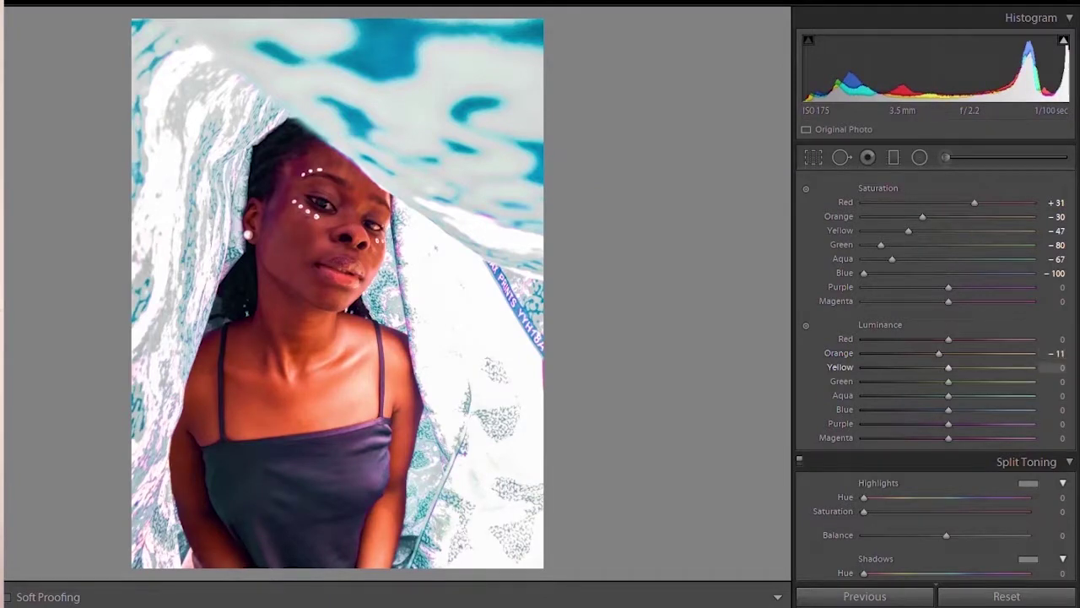
pyautogui.moveTo(948, 368); pyautogui.dragTo(909, 367)
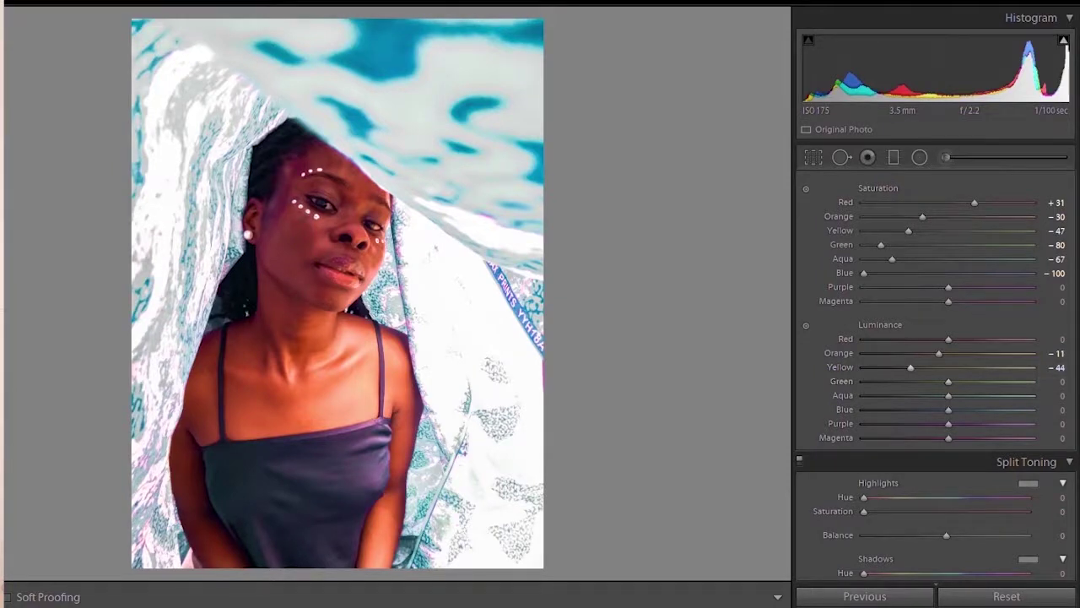
pyautogui.moveTo(949, 381); pyautogui.dragTo(1032, 381)
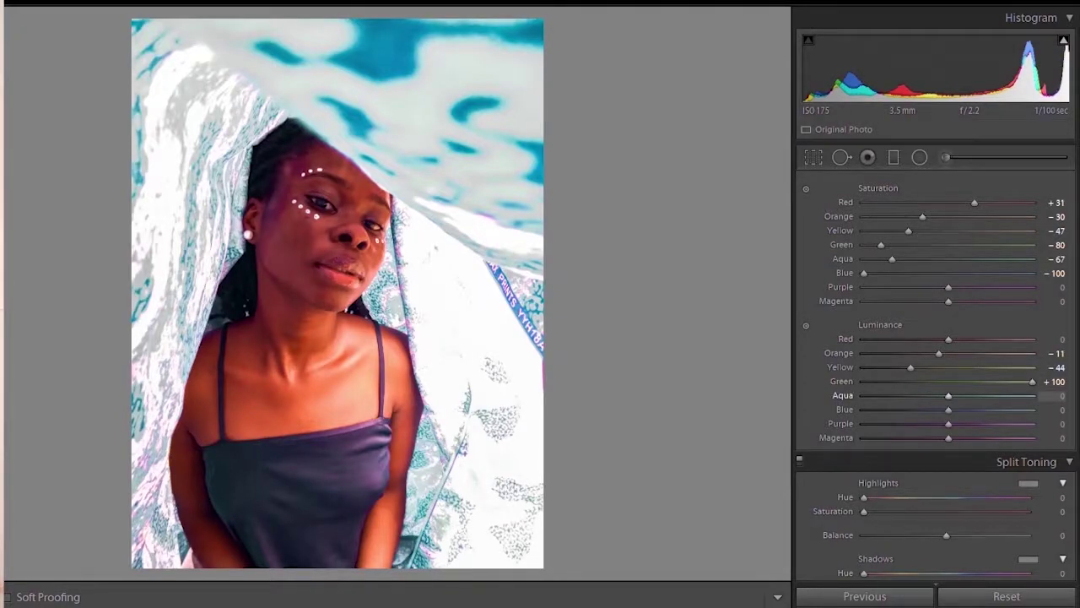
pyautogui.moveTo(949, 395)
pyautogui.mouseDown()
pyautogui.moveTo(914, 395)
pyautogui.moveTo(934, 395)
pyautogui.mouseUp()
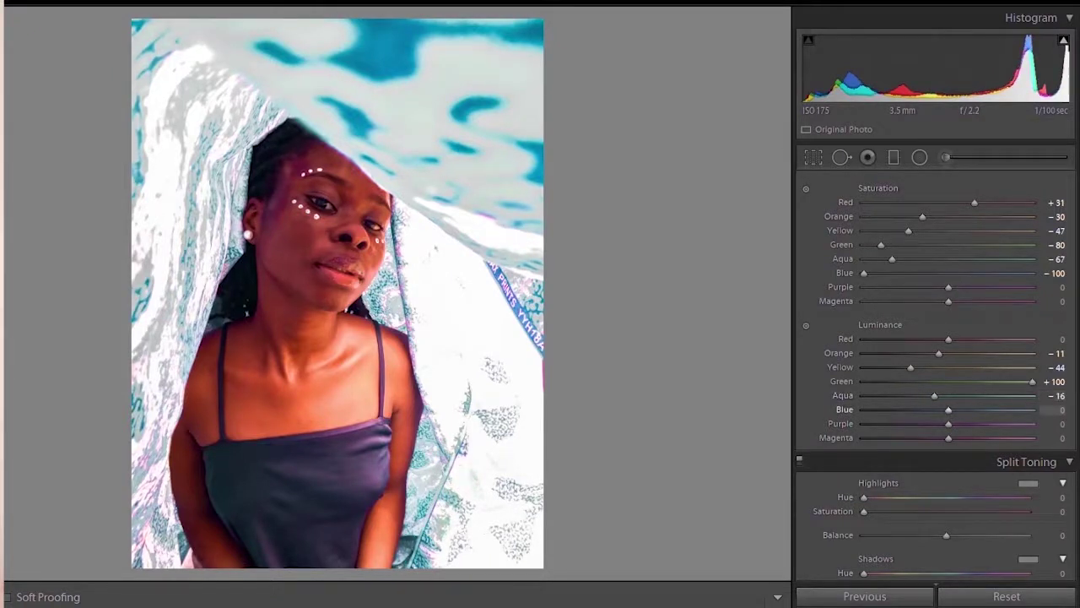
pyautogui.moveTo(948, 409)
pyautogui.mouseDown()
pyautogui.moveTo(911, 409)
pyautogui.moveTo(927, 409)
pyautogui.mouseUp()
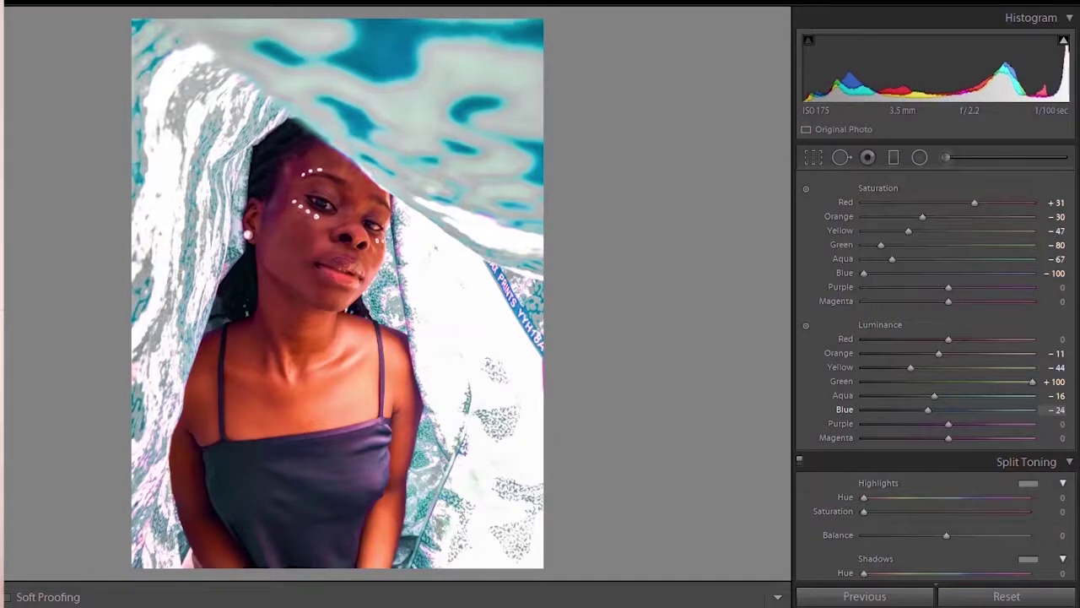
pyautogui.moveTo(928, 409); pyautogui.dragTo(924, 410)
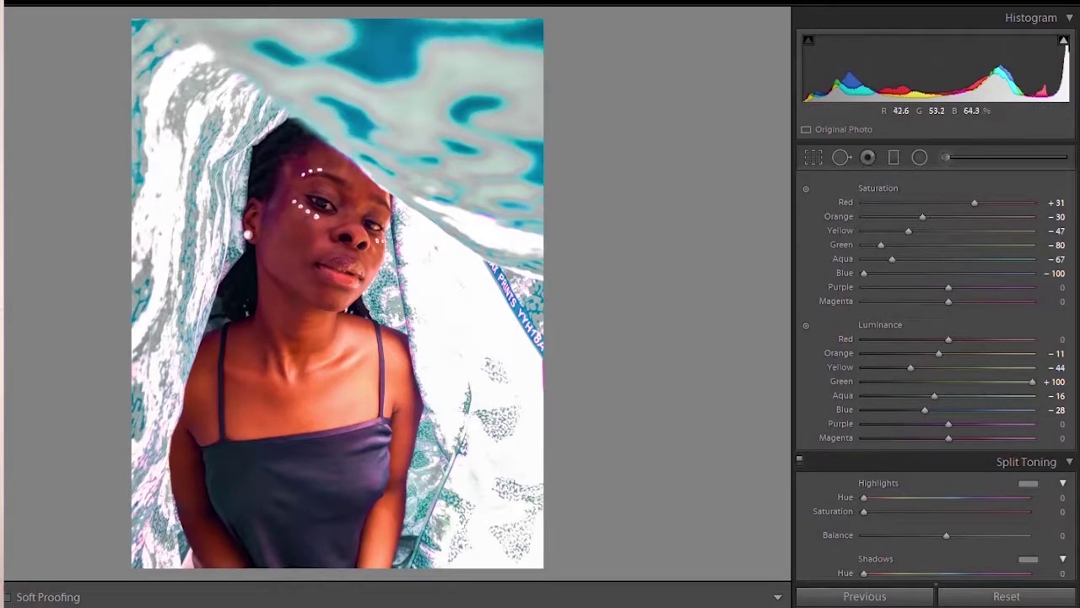
# Scroll the right Develop panel down to the Calibration panel
pyautogui.scroll(-5, 844, 381)
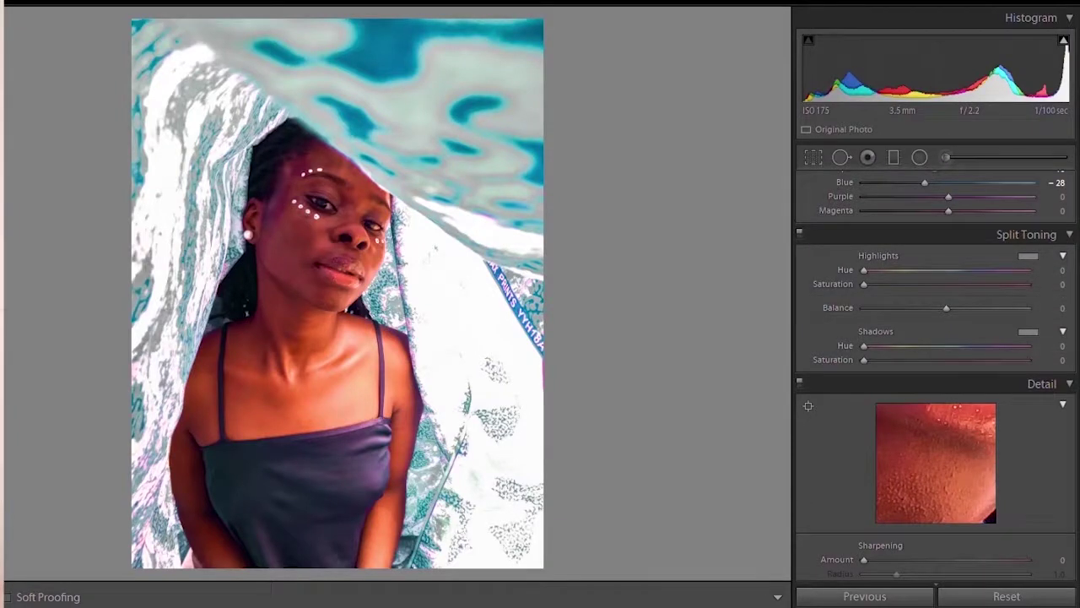
pyautogui.scroll(-7, 928, 380)
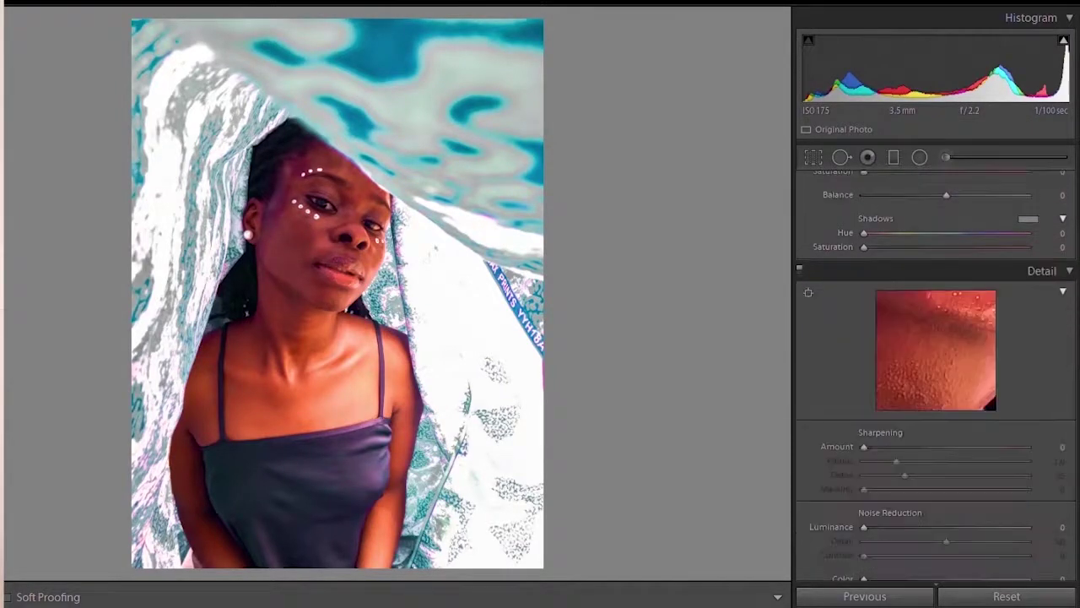
pyautogui.scroll(-2, 934, 371)
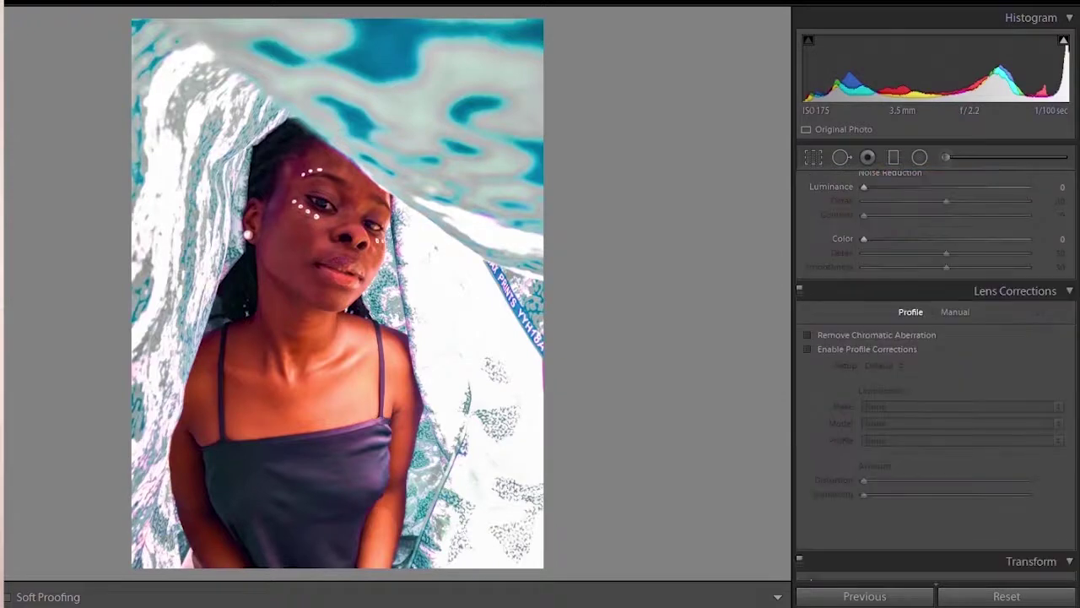
pyautogui.scroll(-10, 935, 371)
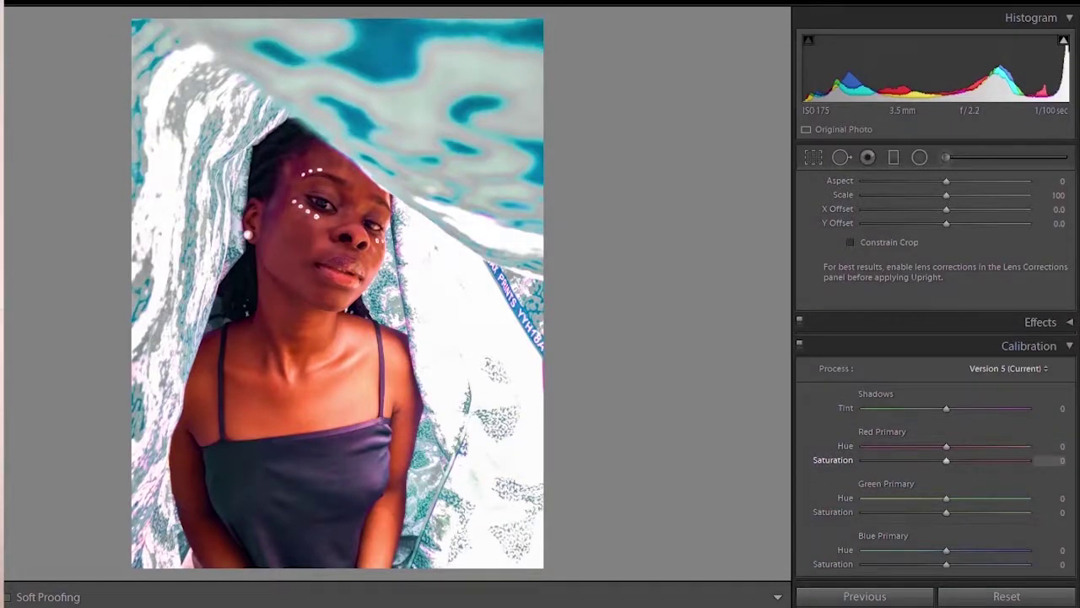
# Set the Red Primary calibration saturation to −34
pyautogui.moveTo(946, 460); pyautogui.dragTo(913, 460)
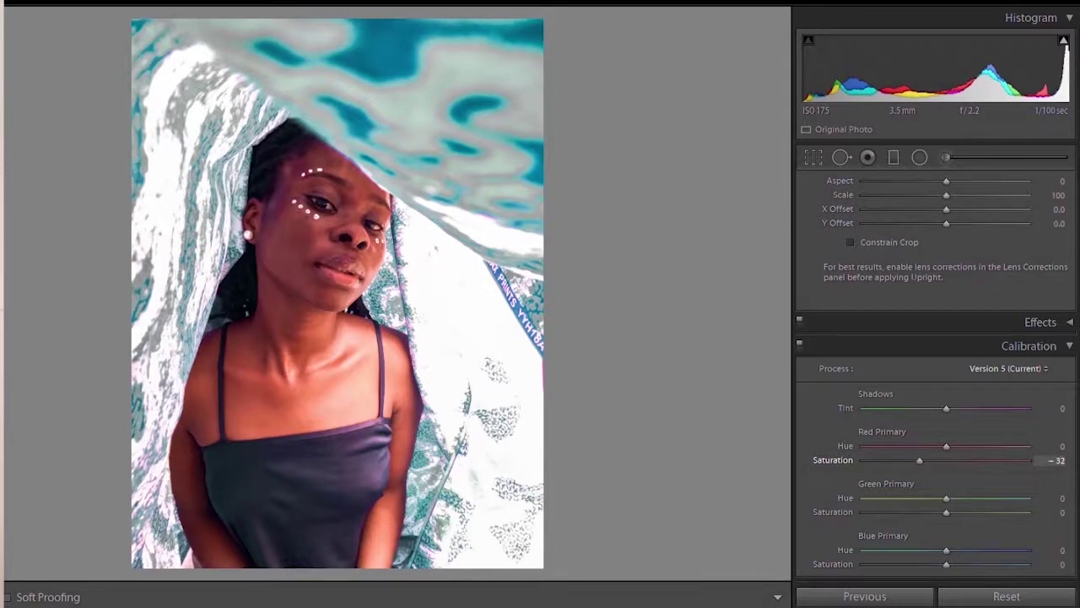
pyautogui.moveTo(920, 460); pyautogui.dragTo(918, 460)
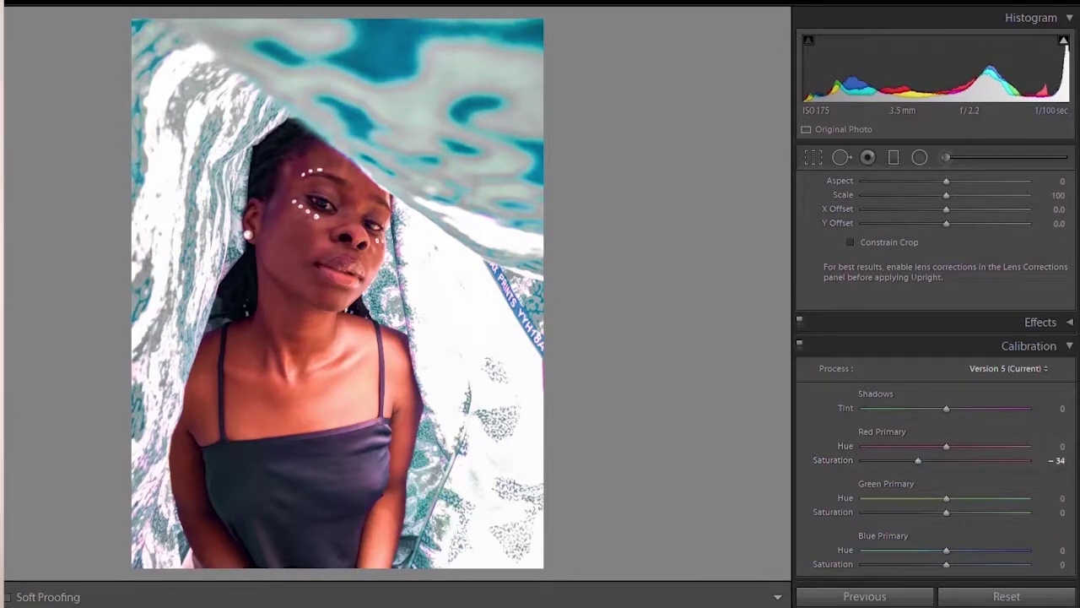